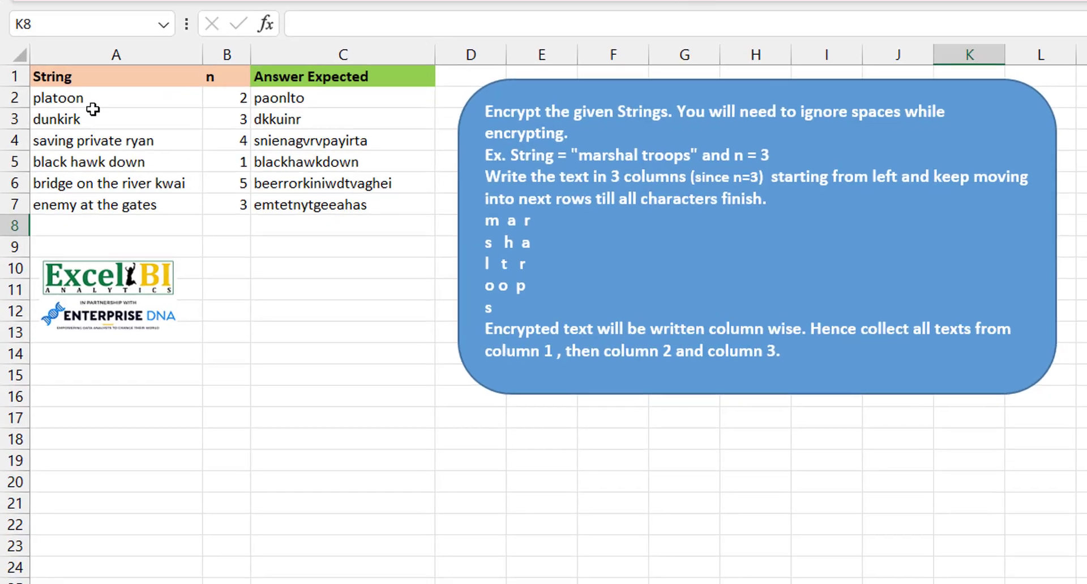
- Review the strings, their n values and the expected answers for the encryption puzzle
drag(92, 110, 111, 197)
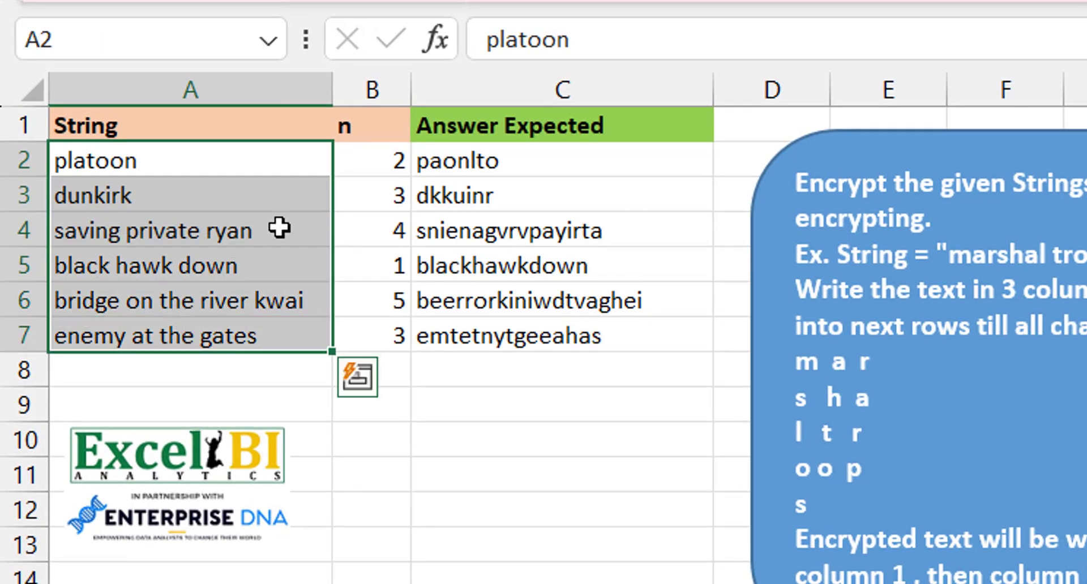
drag(361, 160, 377, 315)
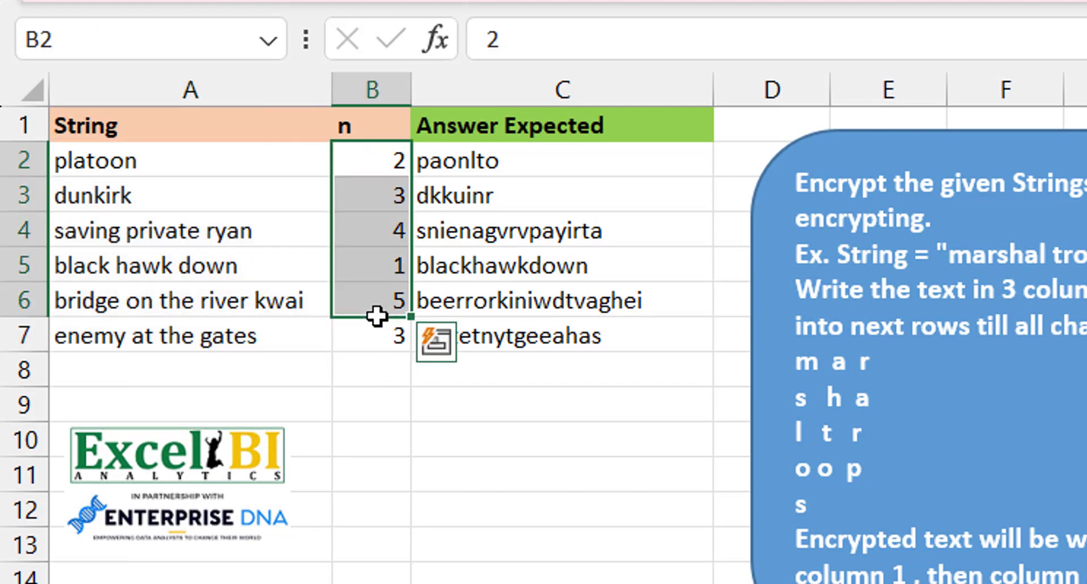
click(517, 180)
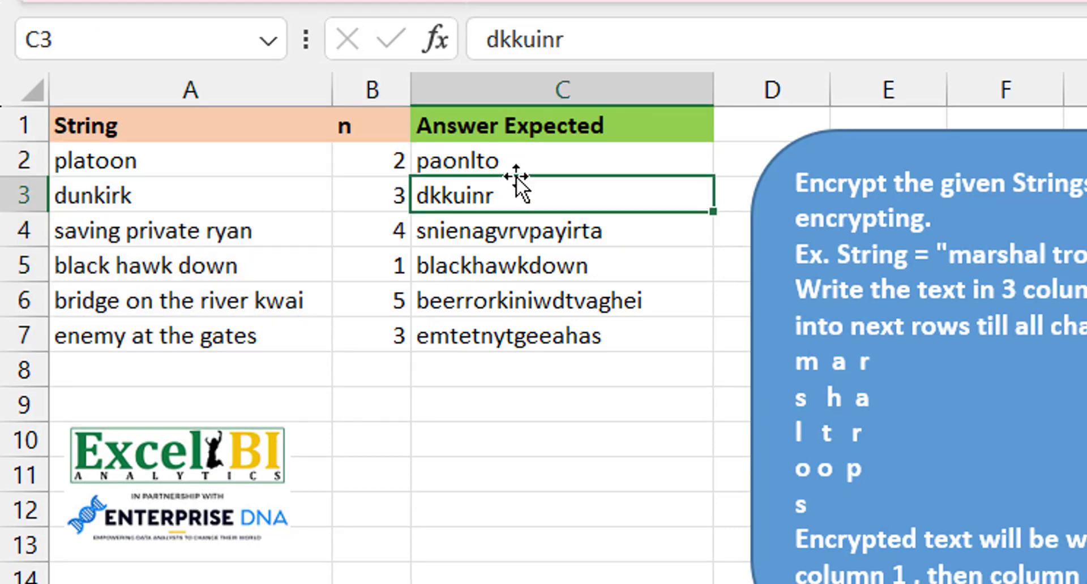
click(99, 153)
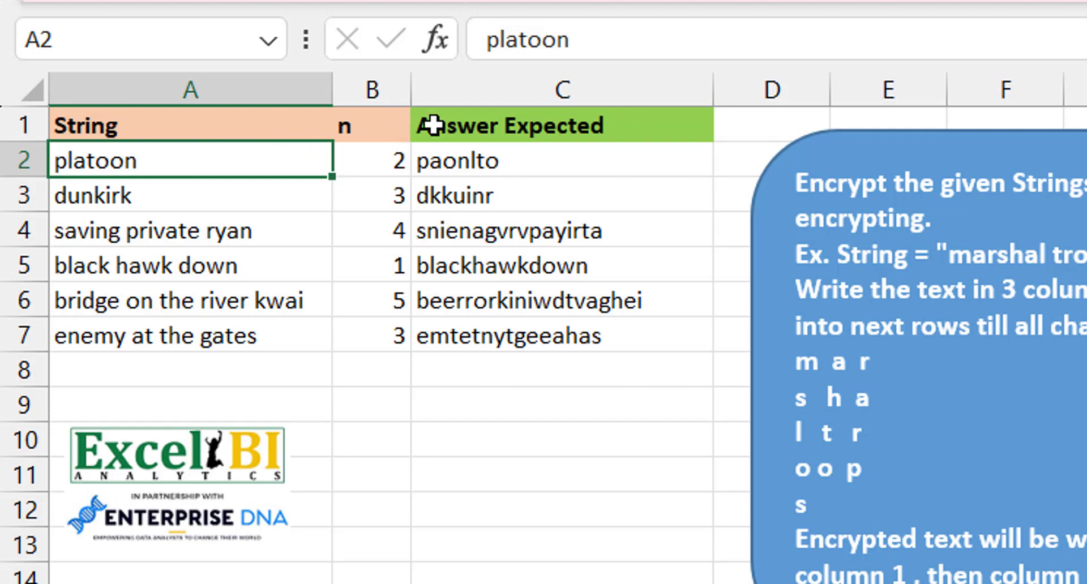
click(518, 164)
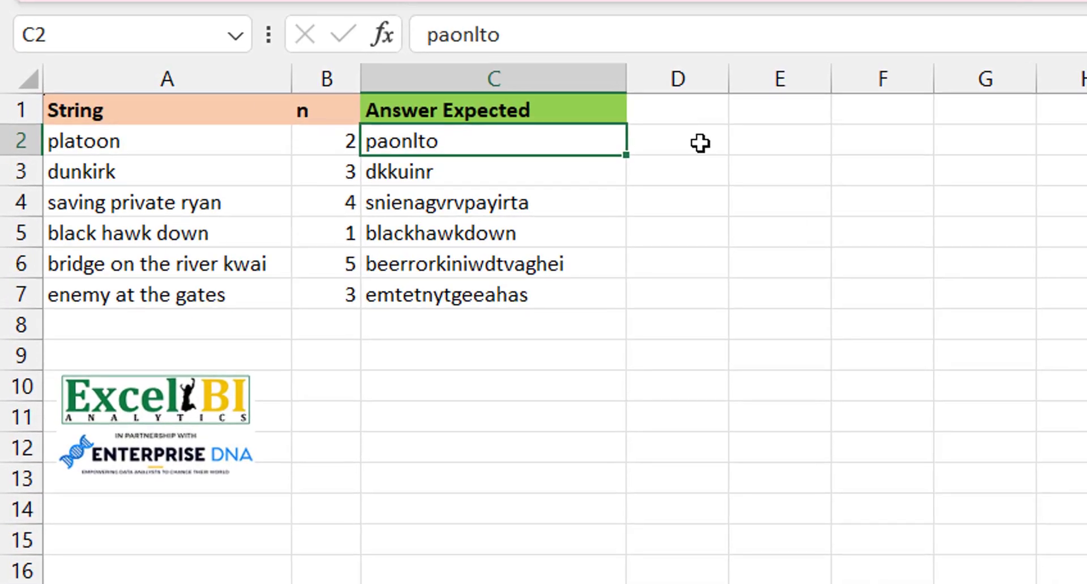
- In D6, enter =SUBSTITUTE(A6," ","") to strip the spaces from the string "bridge on the river kwai"
click(700, 143)
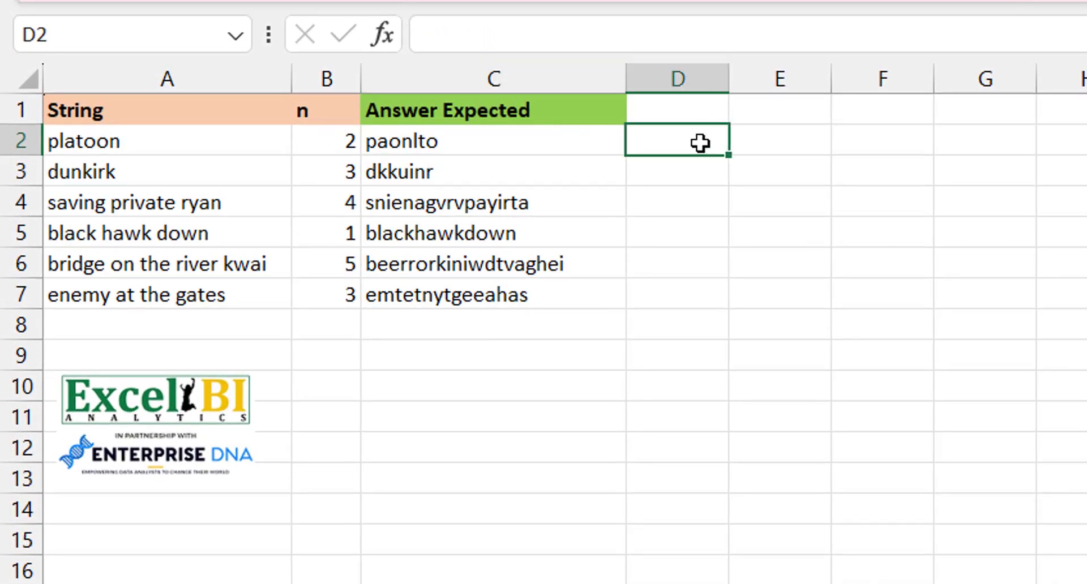
key(Down)
key(Down)
key(Down)
key(Down)
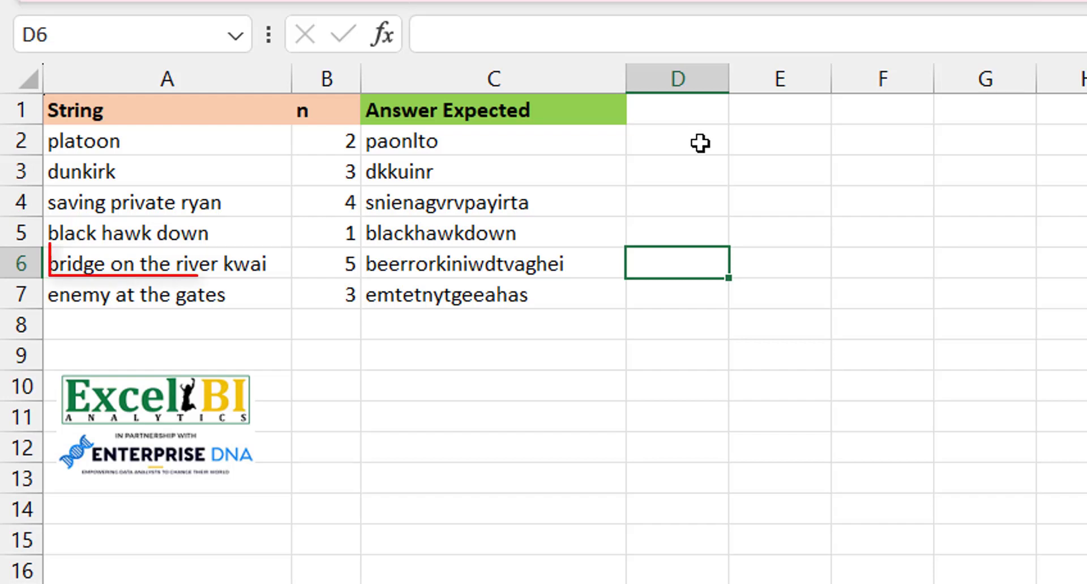
text(=subst)
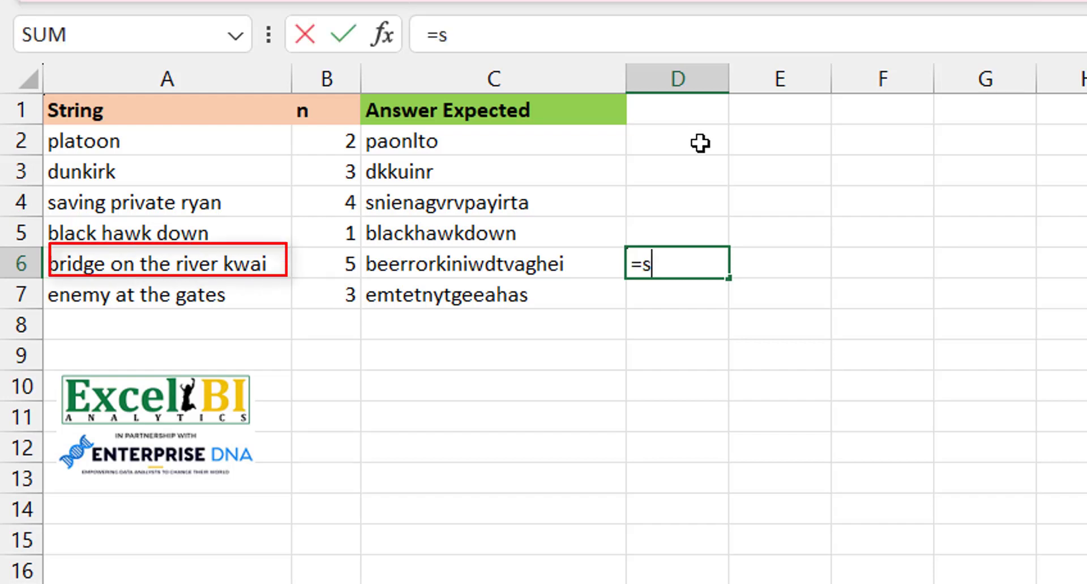
key(Tab)
key(Left)
key(Left)
key(Left)
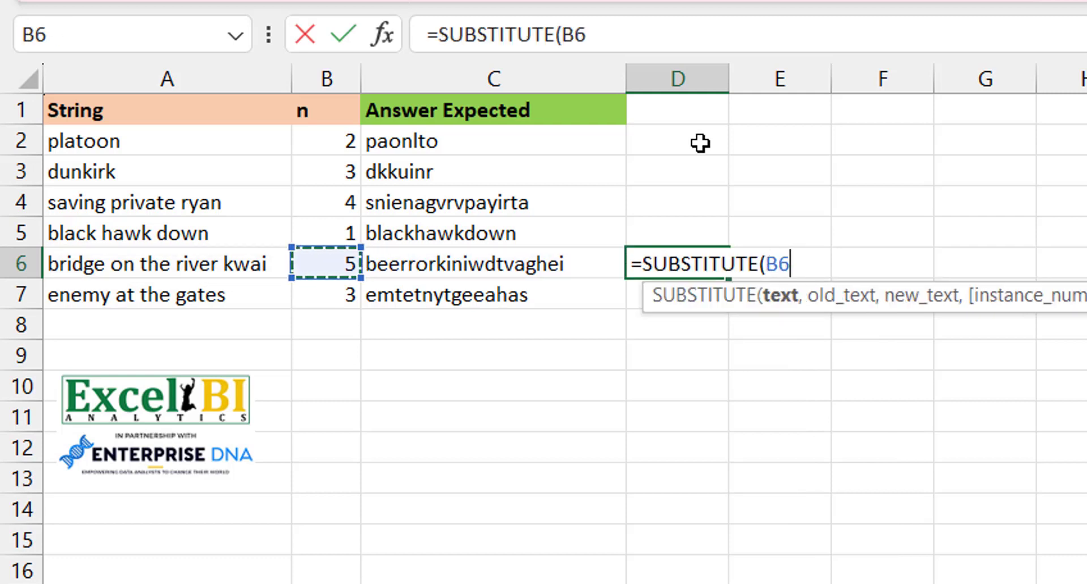
text(,")
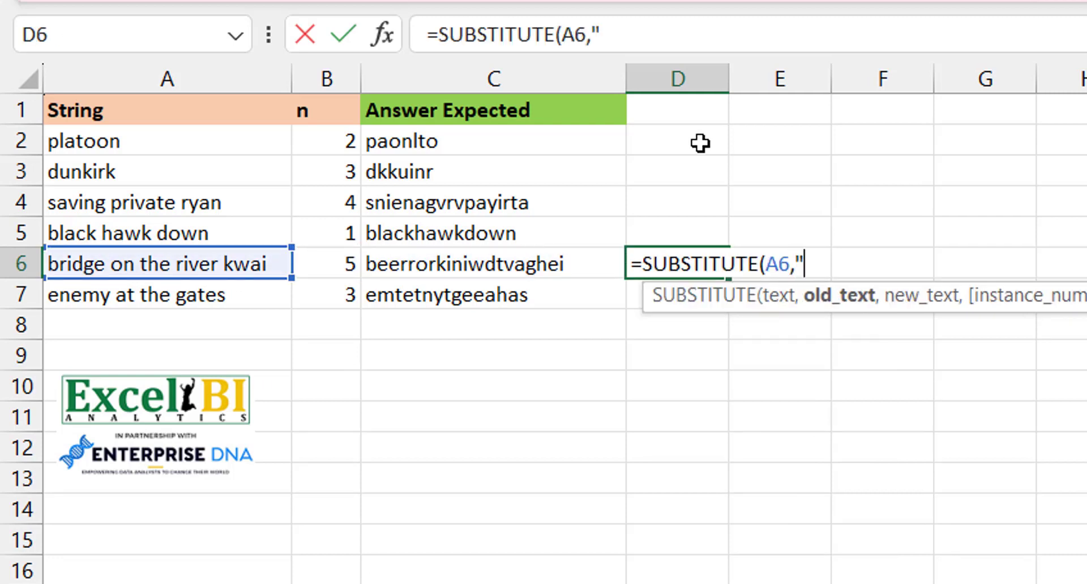
text( ","")
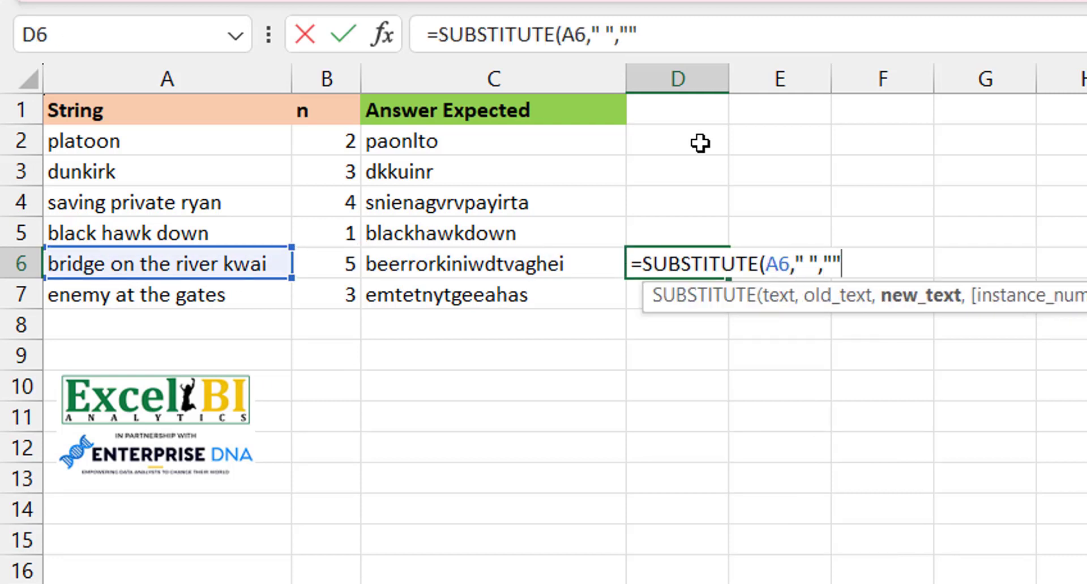
key(Return)
key(Up)
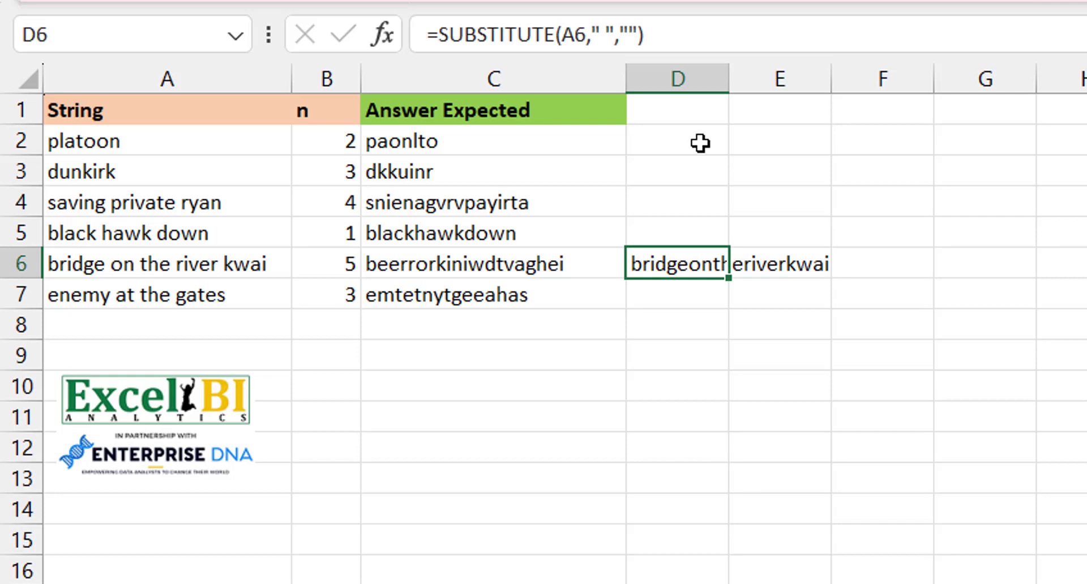
- Wrap the D6 formula in LET, assigning the SUBSTITUTE expression to the variable a
click(438, 39)
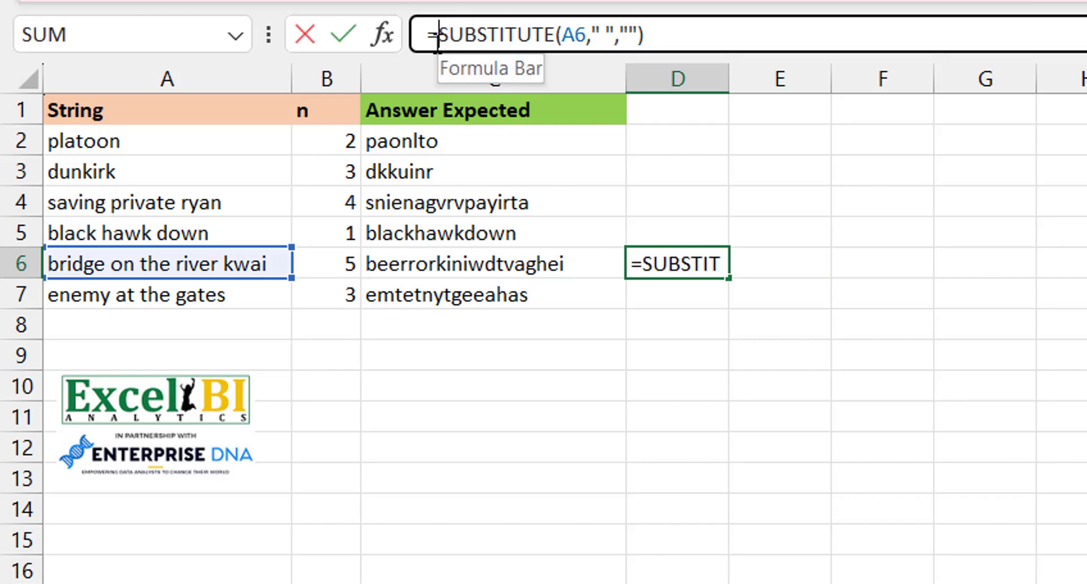
text(let)
key(Tab)
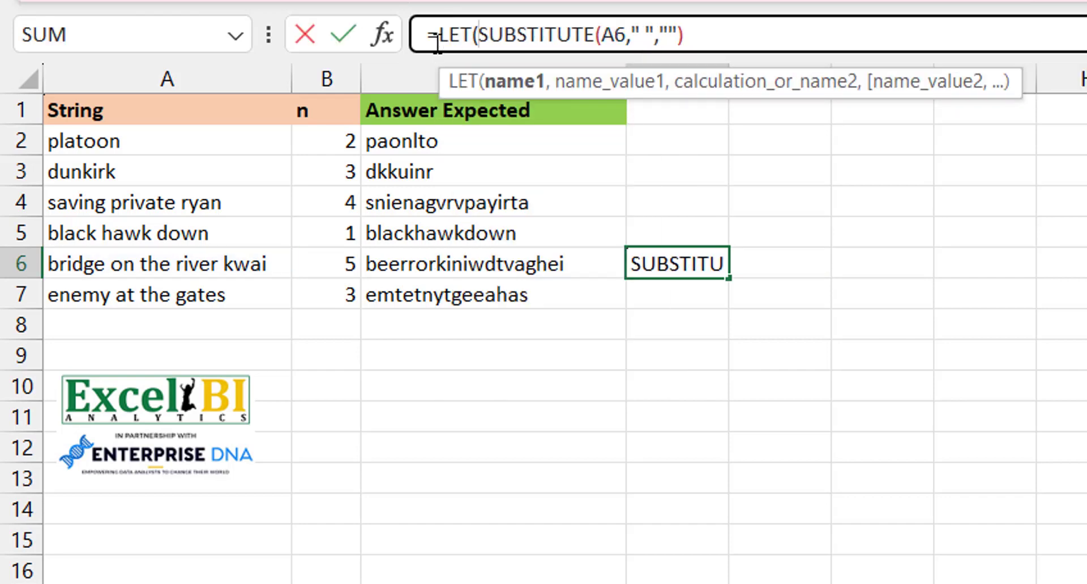
text(a,)
key(End)
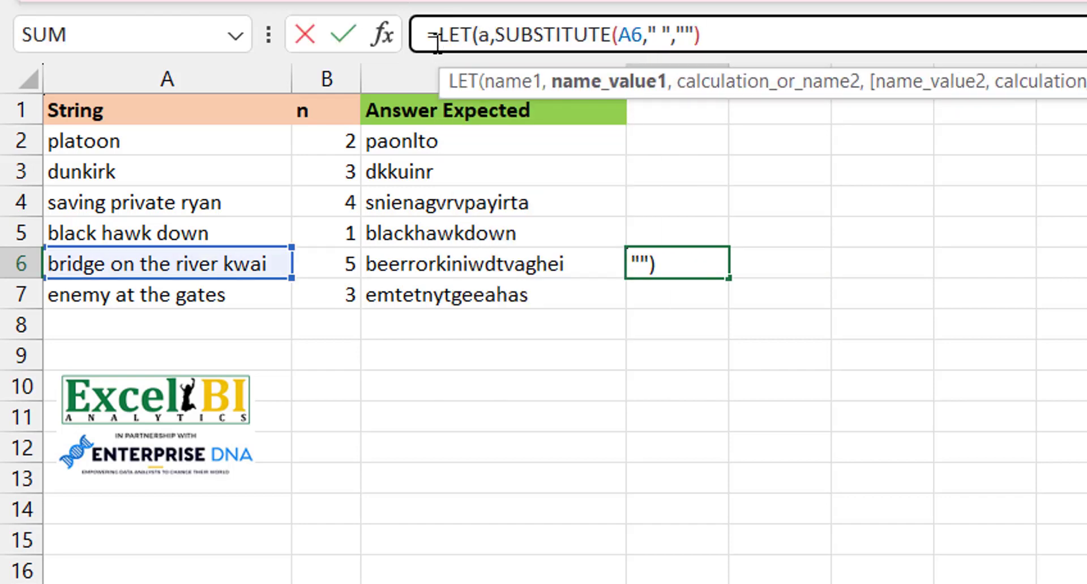
- Complete the LET formula with MID(a,SEQUENCE(LEN(a)),1) to split the text into single characters, and commit it in D6
text(,mid)
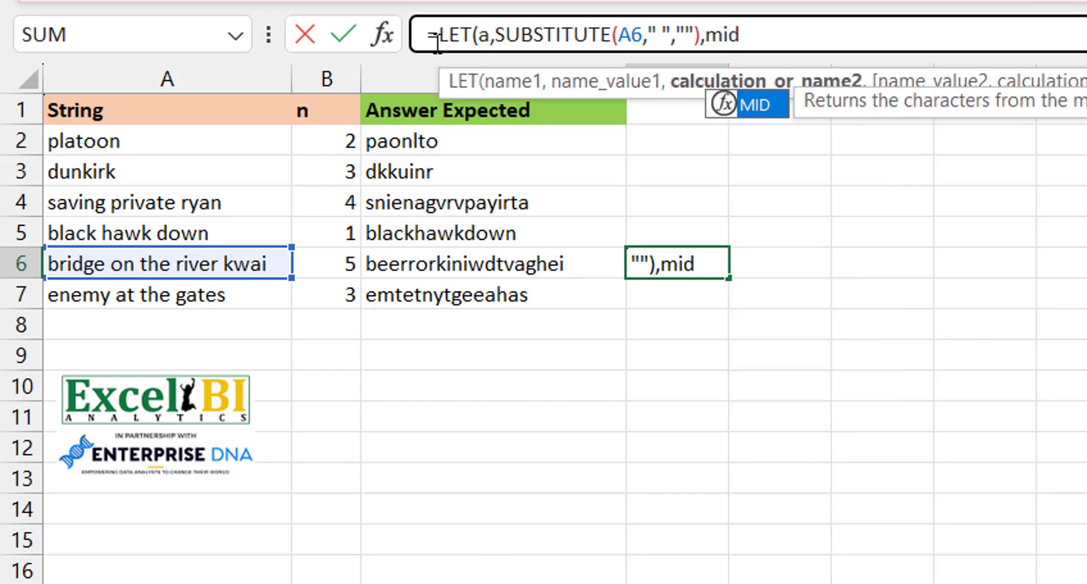
key(Tab)
text(a,)
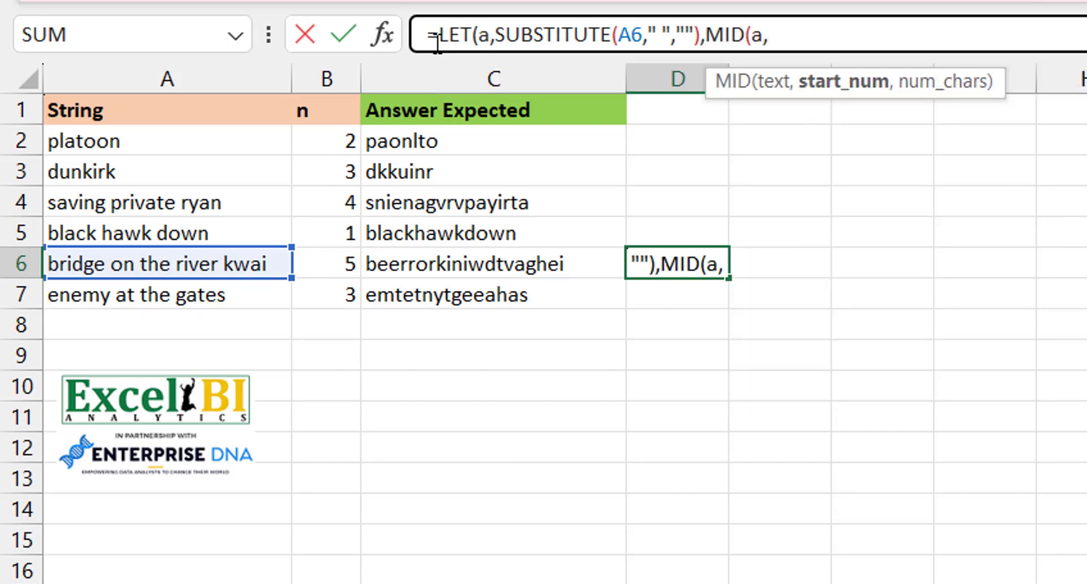
text(sequence)
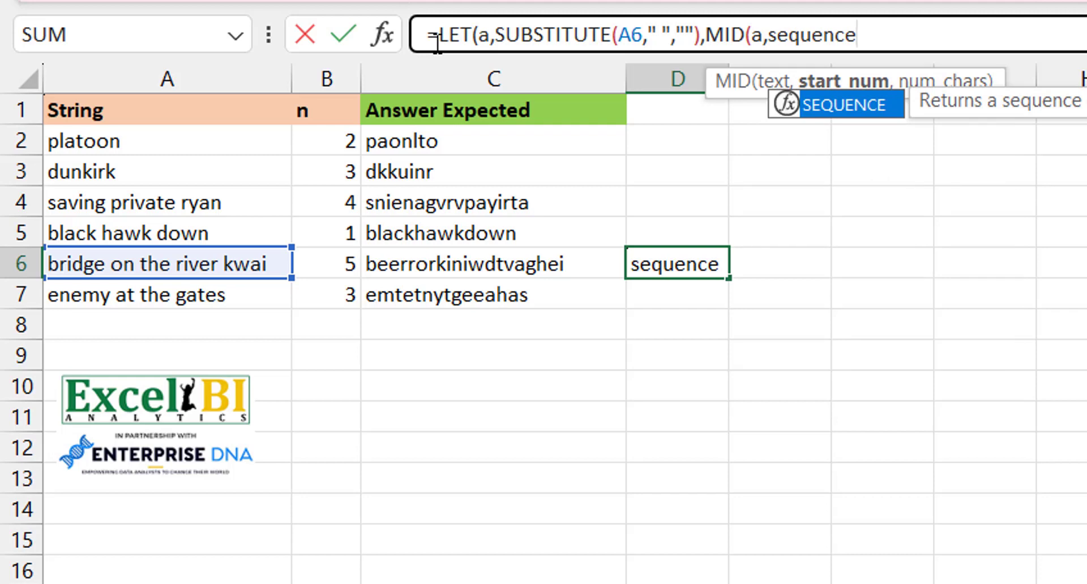
key(Tab)
text(len)
key(Tab)
text(a)
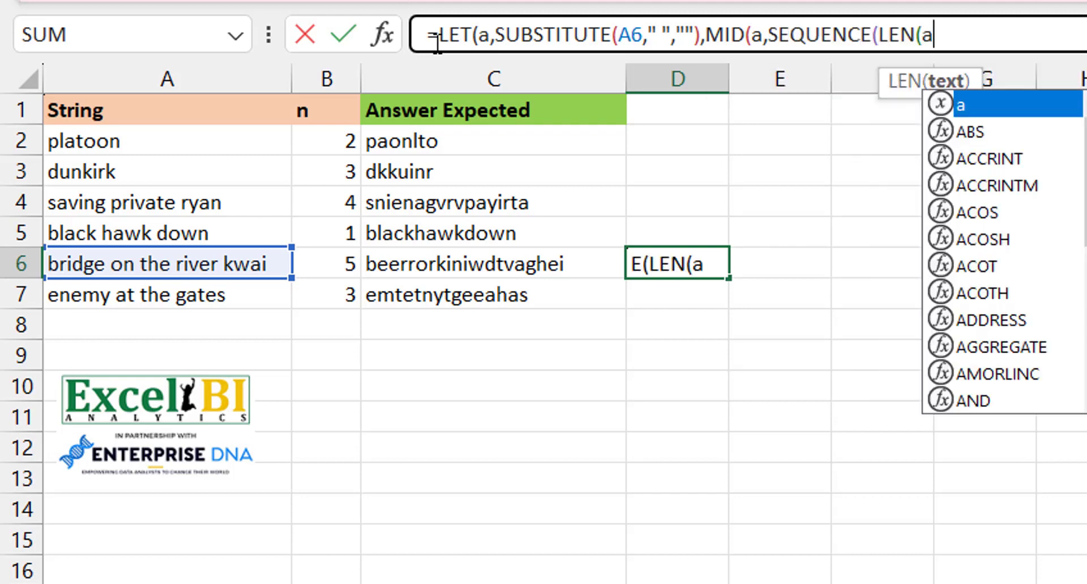
text()),1)
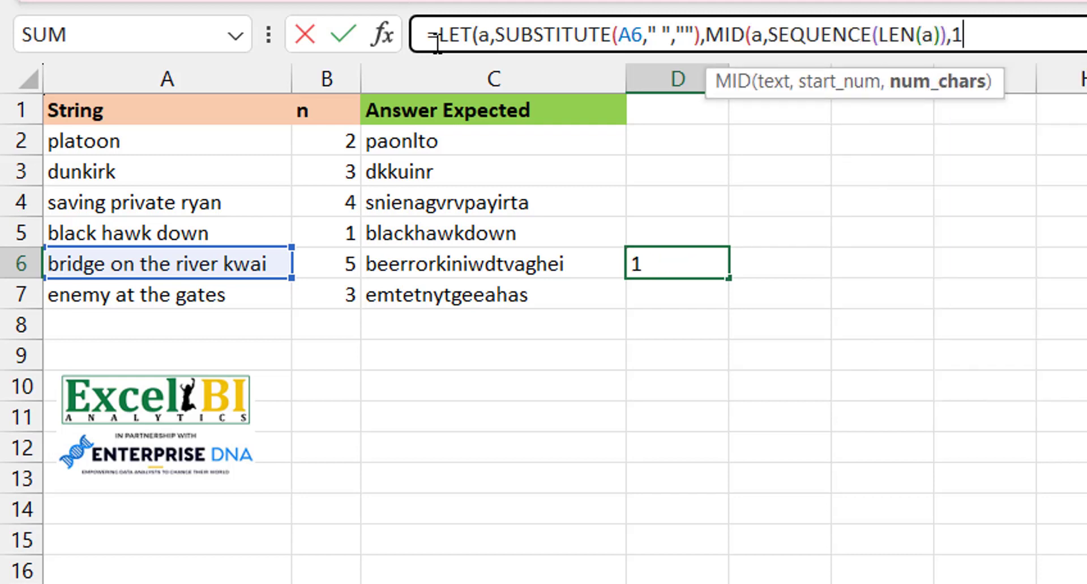
text())
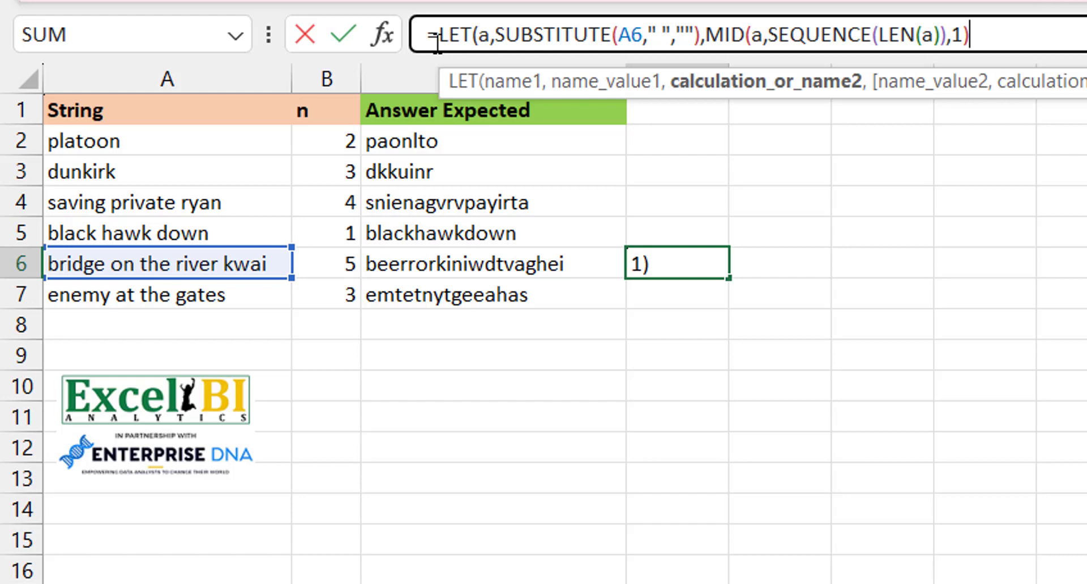
text())
key(Return)
key(Up)
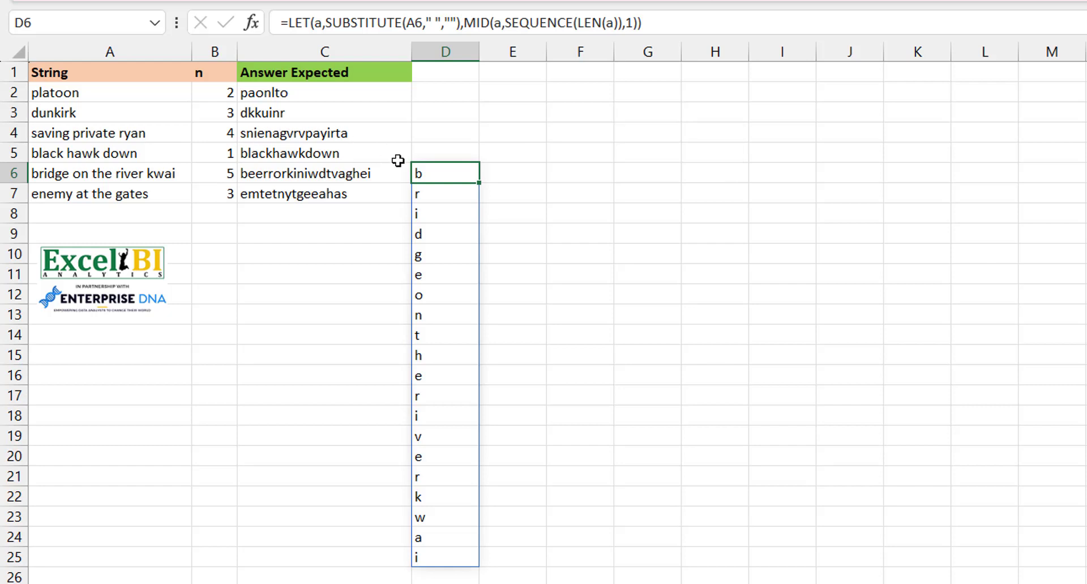
- Wrap the MID expression in D6 in WRAPROWS, with B6 as the wrap count and "" as the padding
click(468, 22)
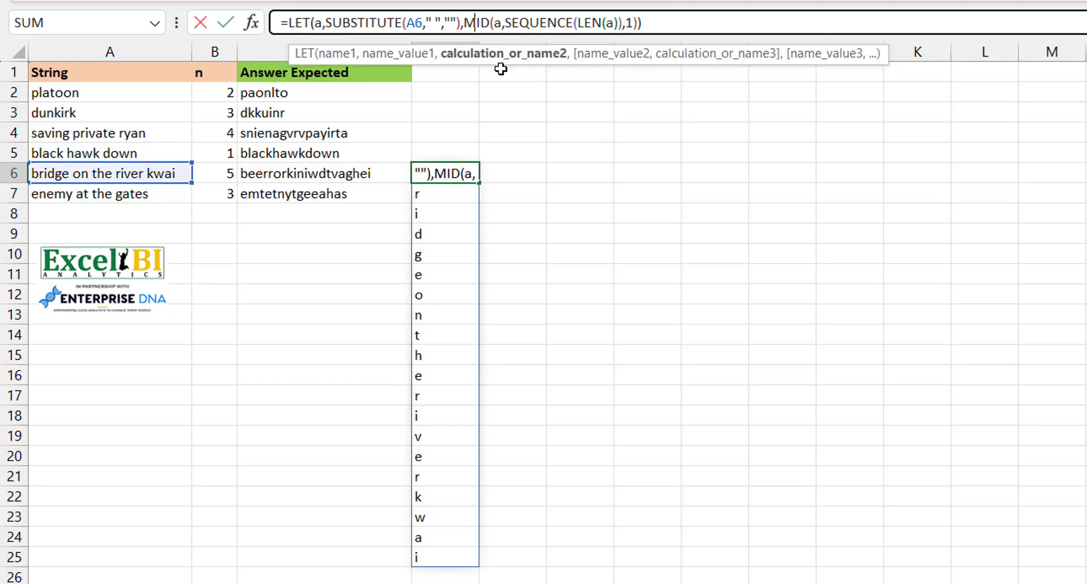
text(wrap)
key(Down)
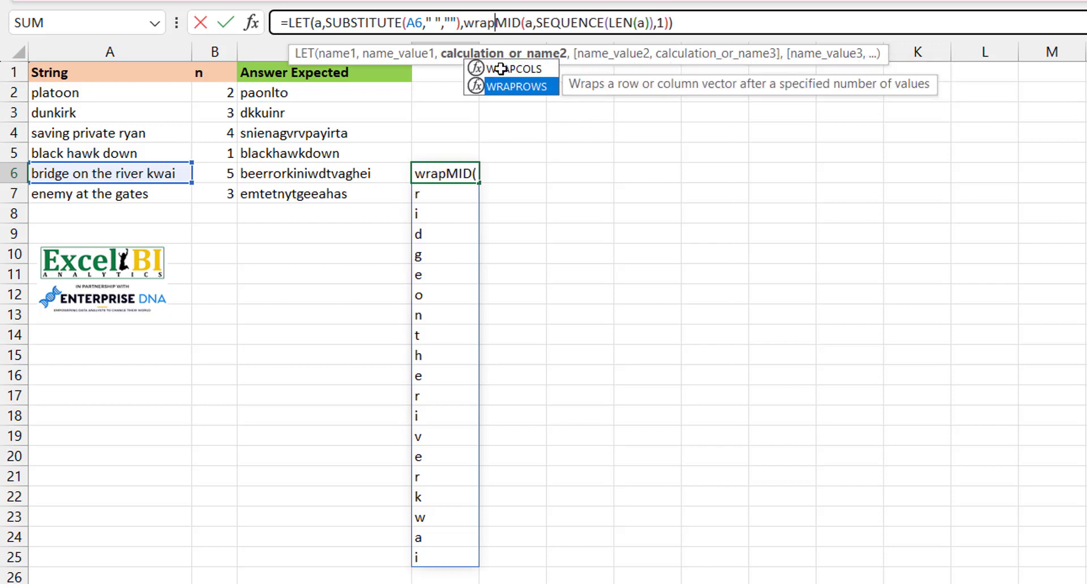
key(Tab)
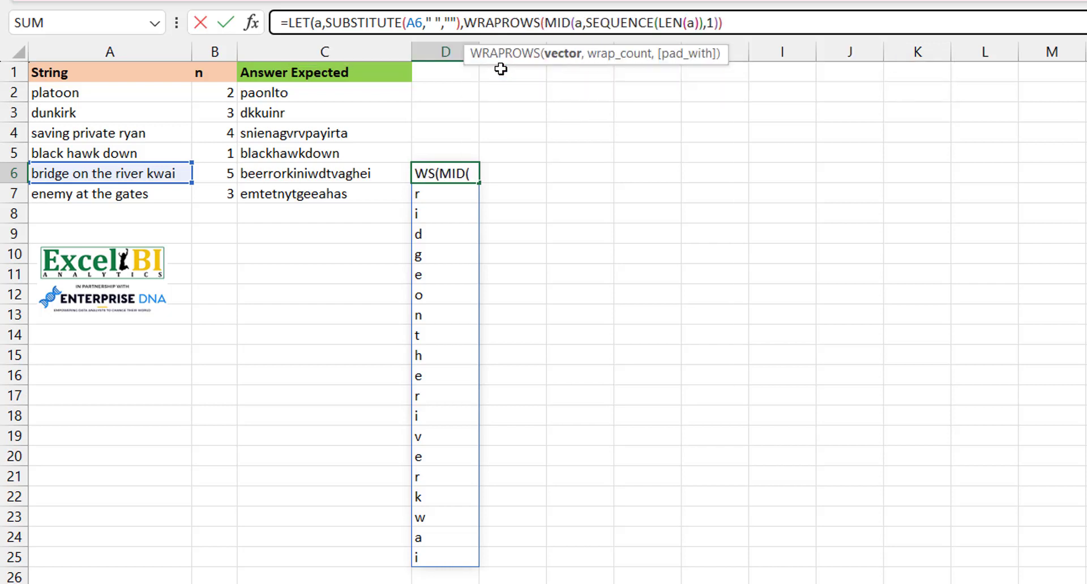
click(757, 18)
key(BackSpace)
text(,)
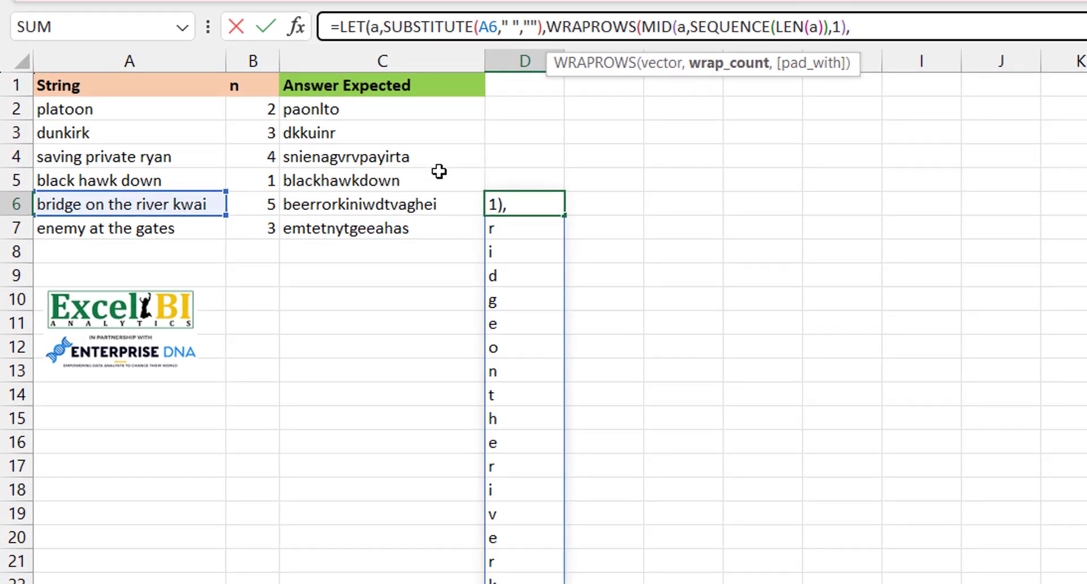
click(262, 206)
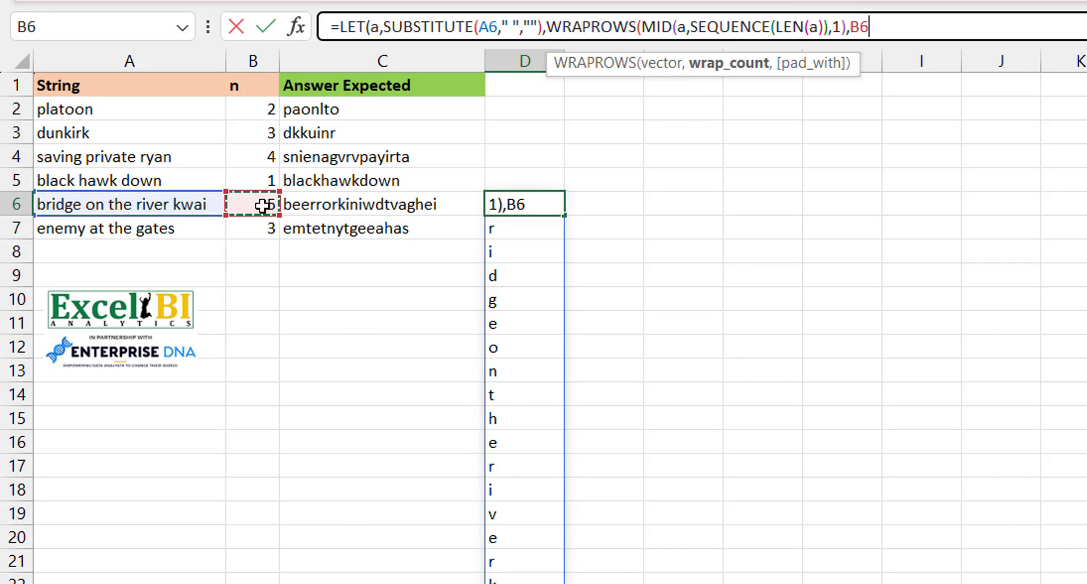
text(,"")
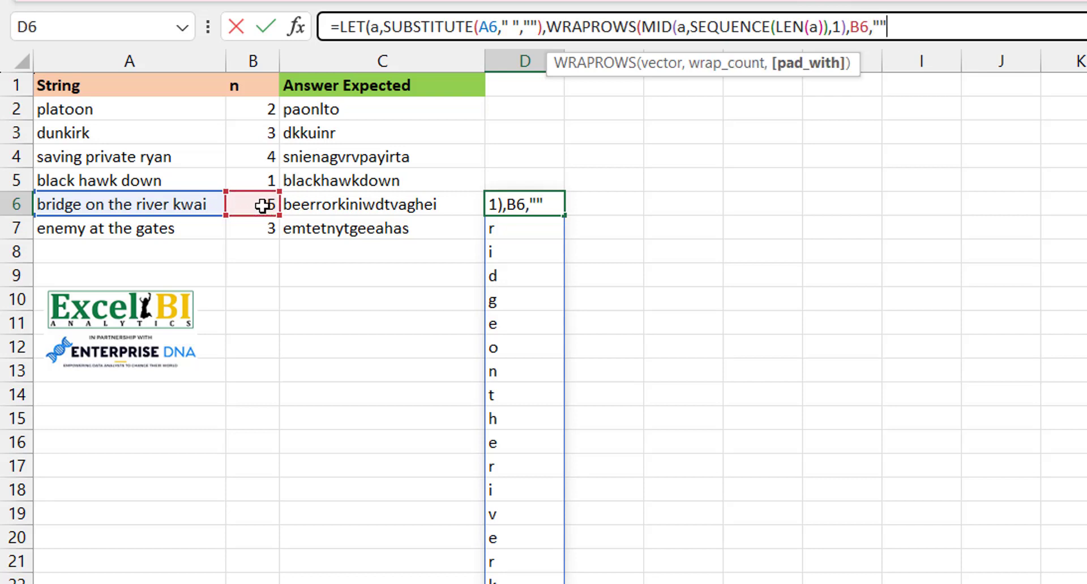
text())
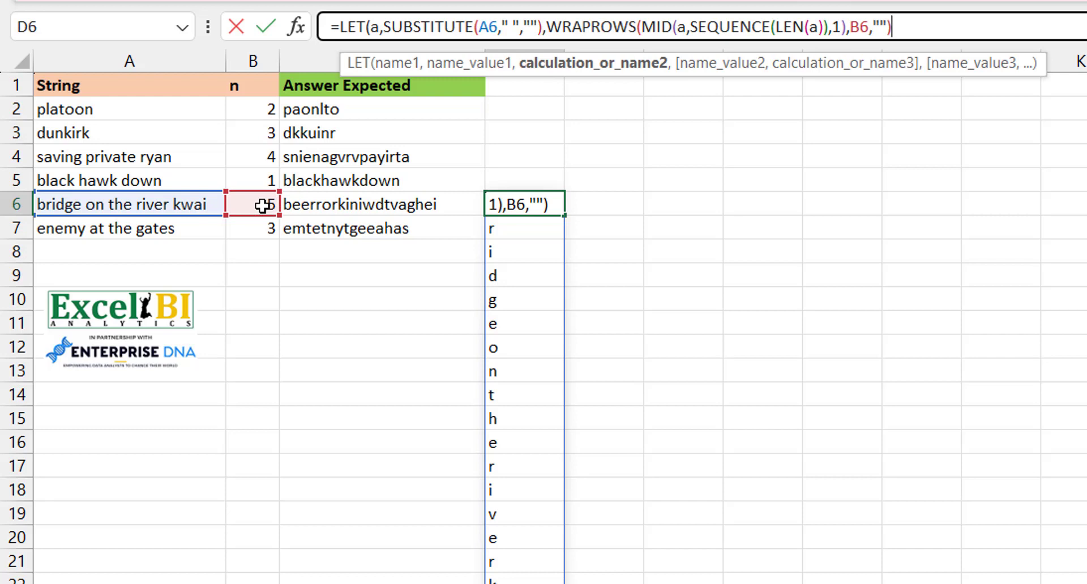
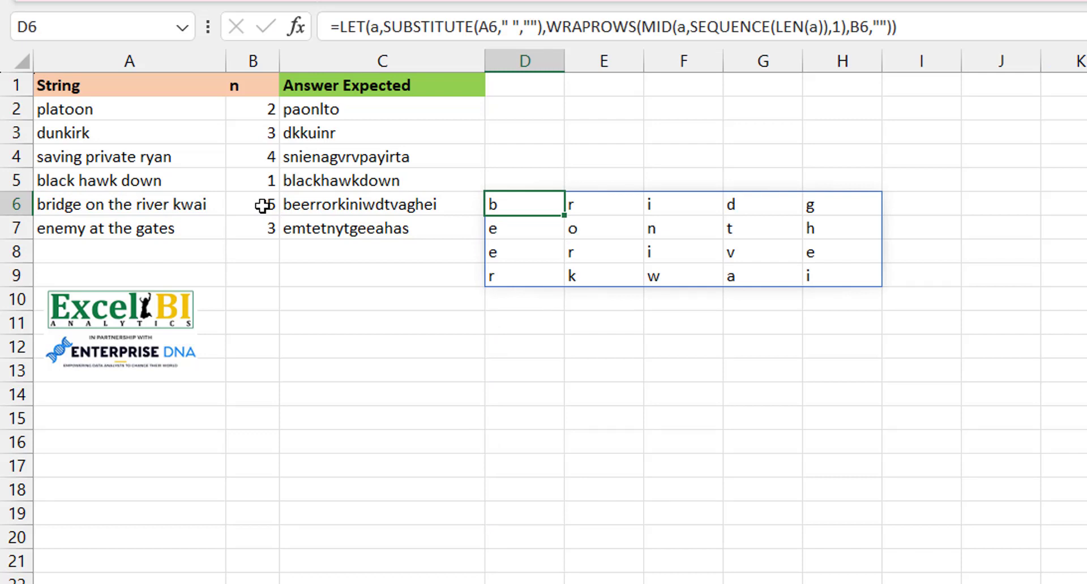
- Test the wrapping by setting n in B6 to 6, and inspect the array spilled from D6
click(262, 206)
text(6)
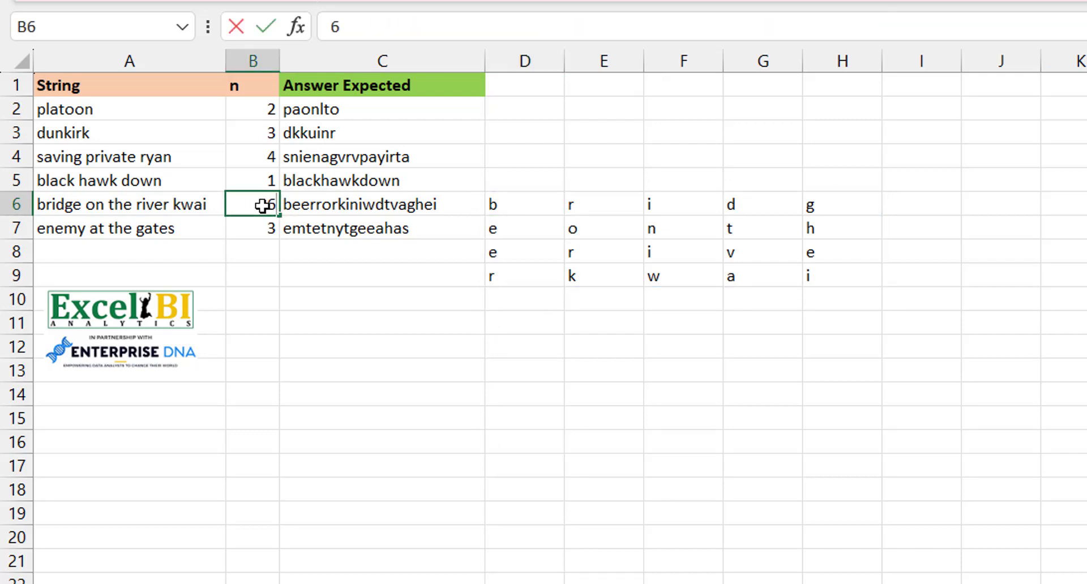
key(Return)
click(262, 206)
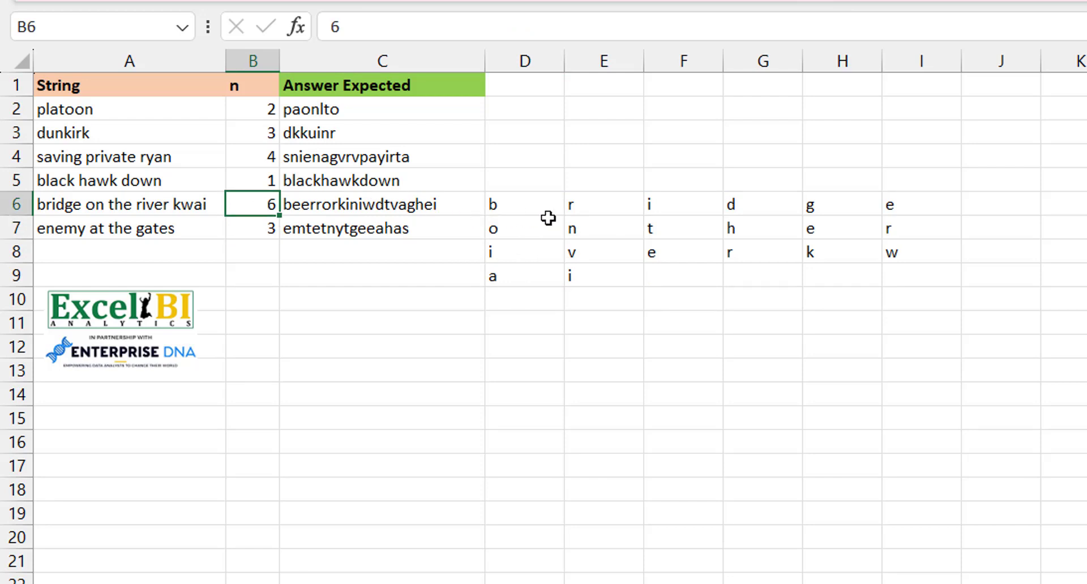
click(529, 207)
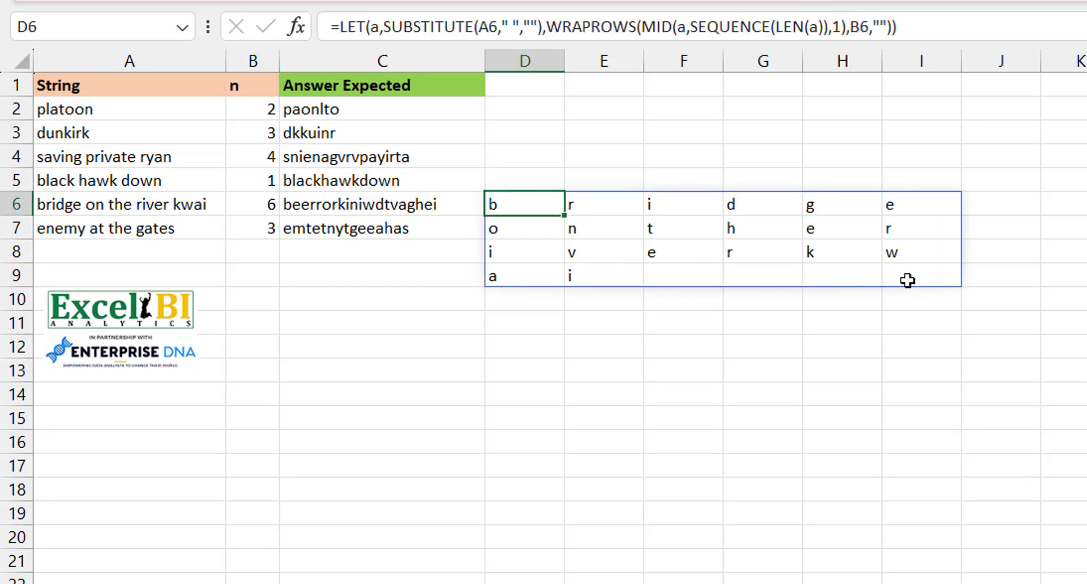
- Set n in B6 back to 5
click(263, 203)
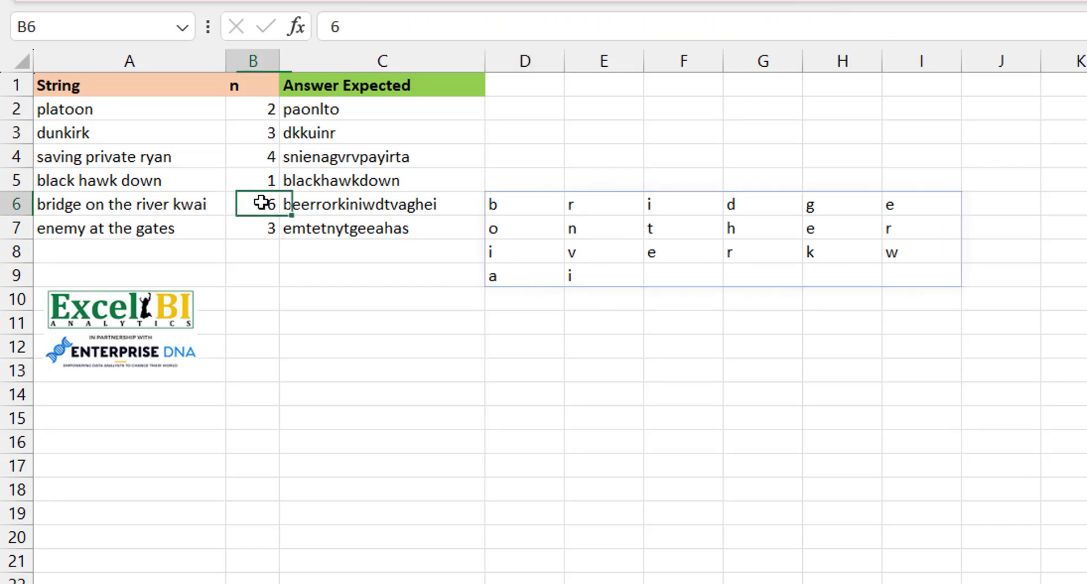
text(5)
key(Return)
click(262, 202)
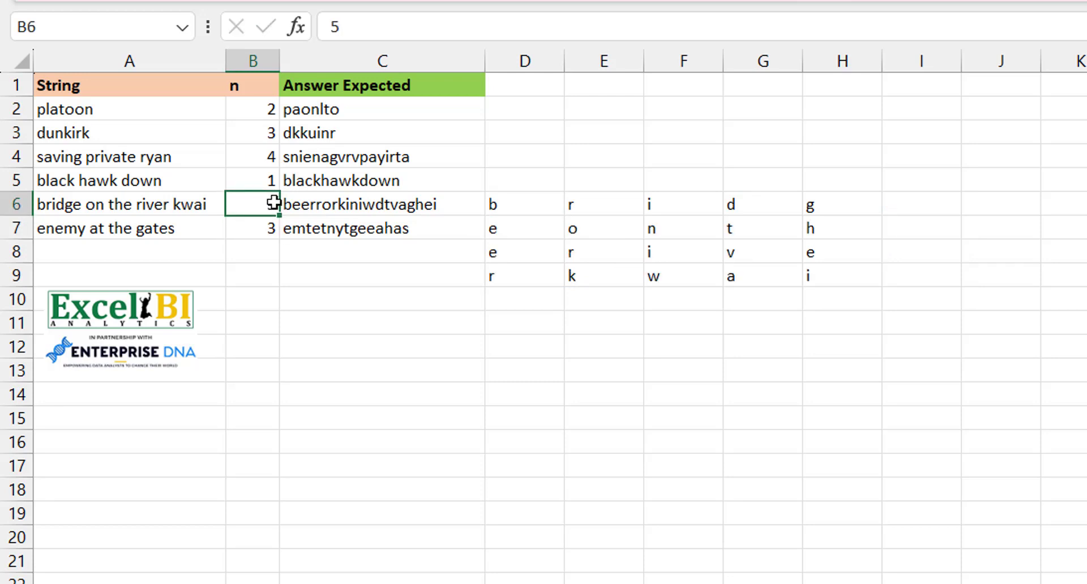
- Wrap the WRAPROWS expression in D6 in TOCOL, with 1 to ignore blanks and 1 to scan by column, and commit it
click(538, 204)
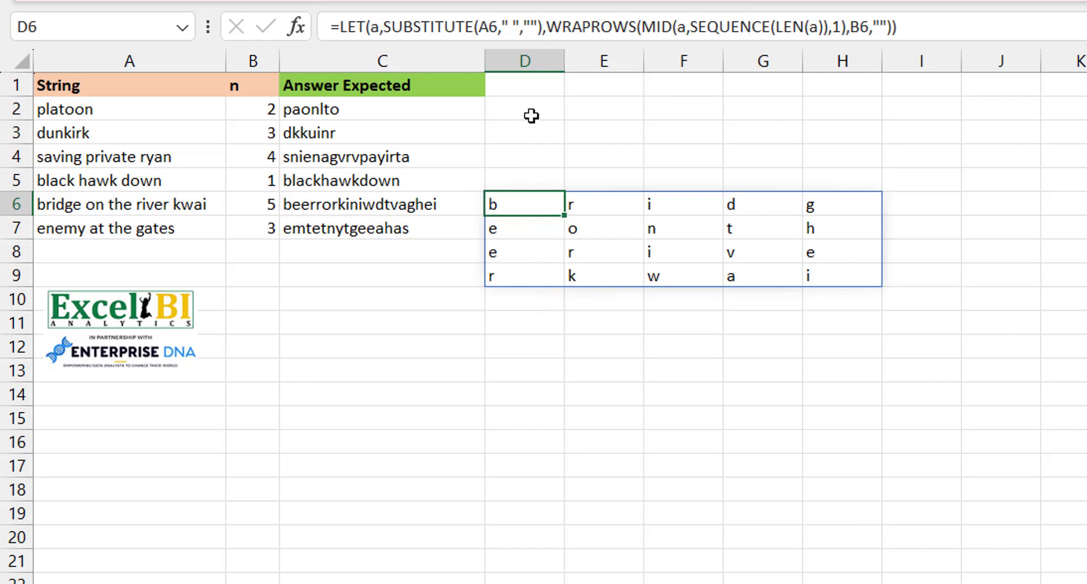
click(550, 29)
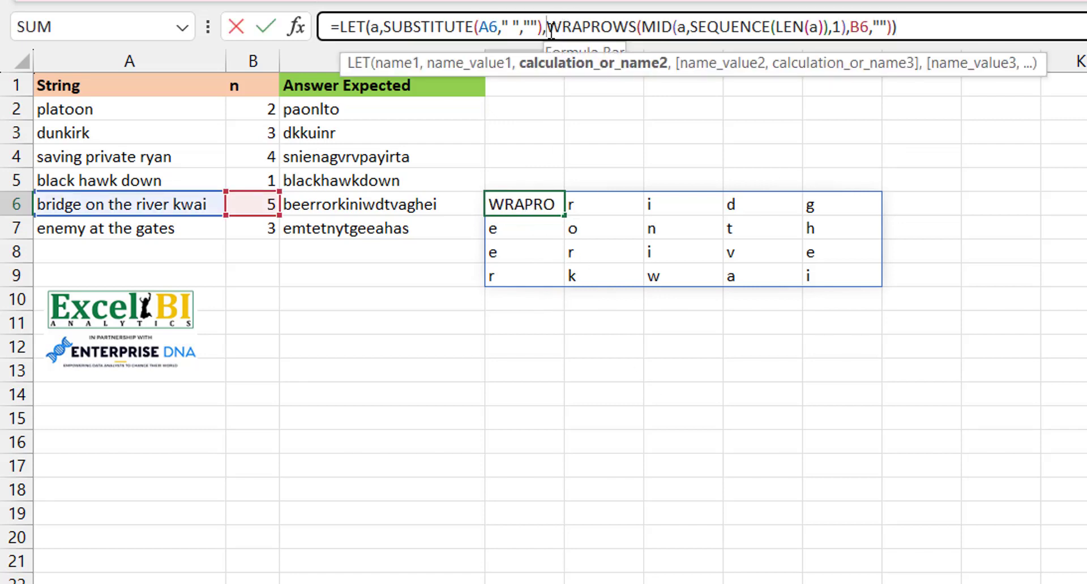
text(tocol)
key(Tab)
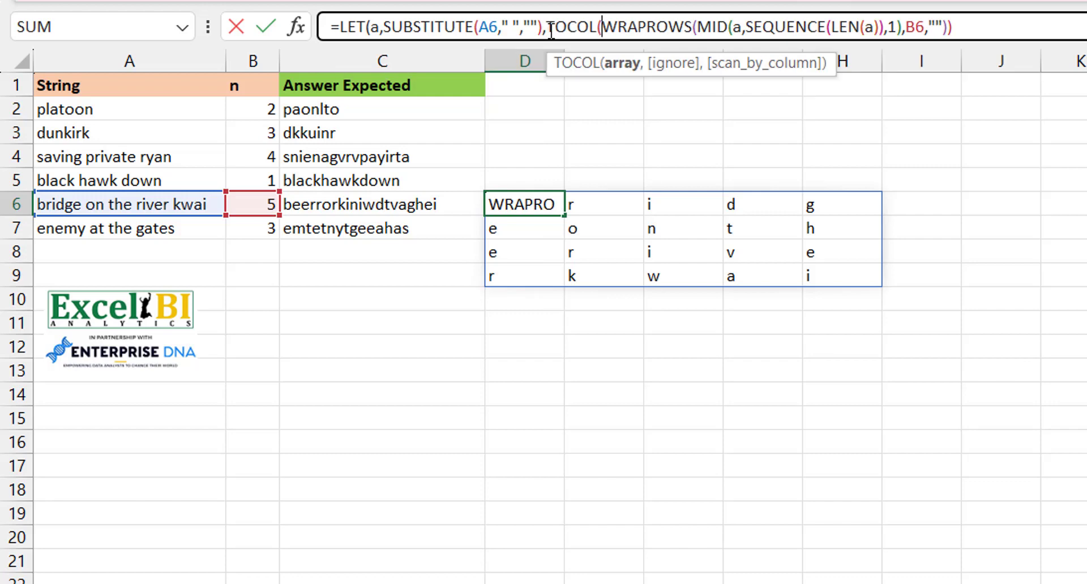
click(966, 26)
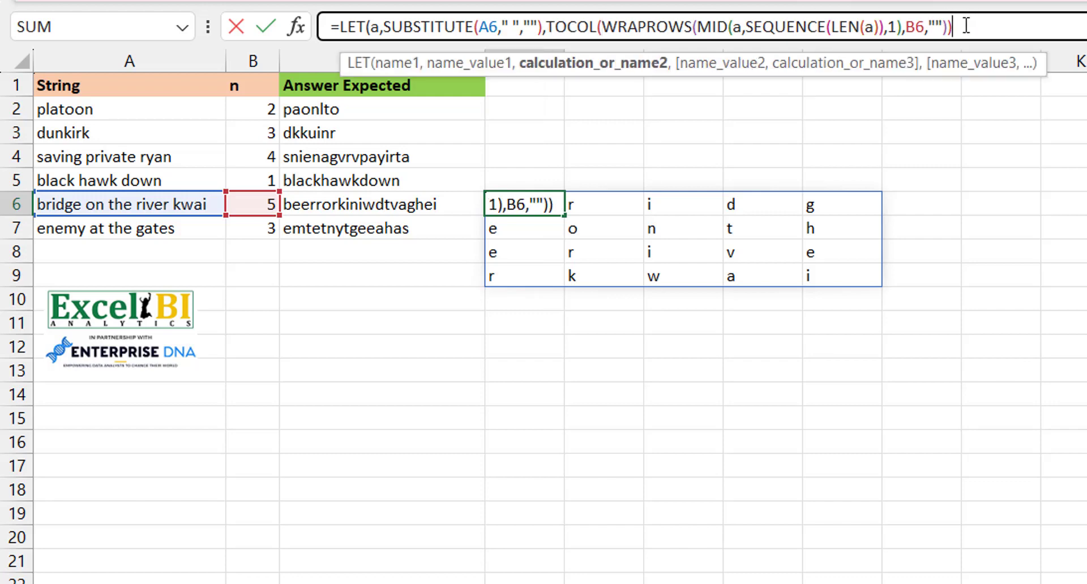
key(BackSpace)
text(,)
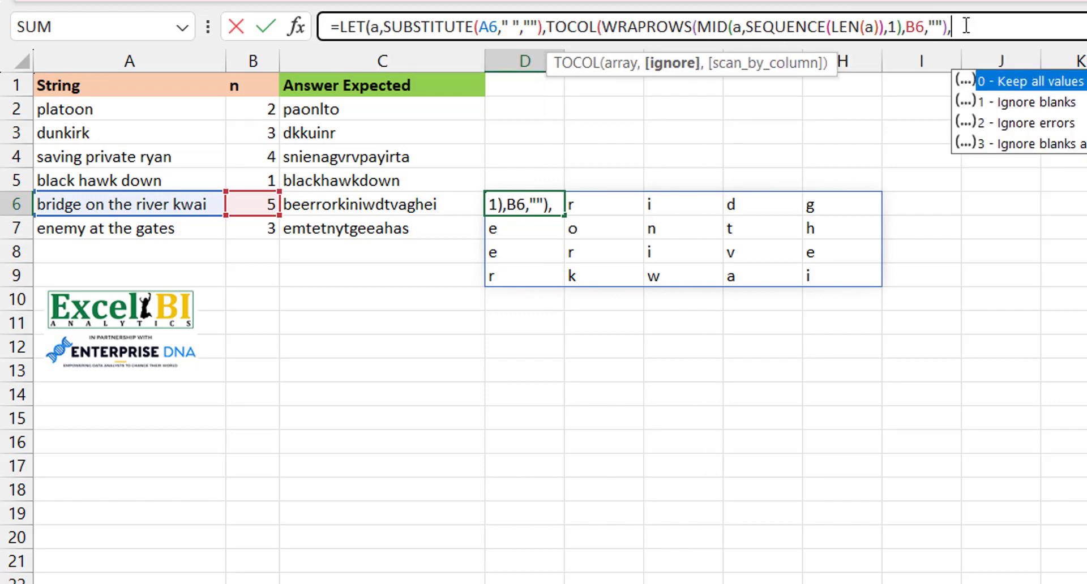
text(1)
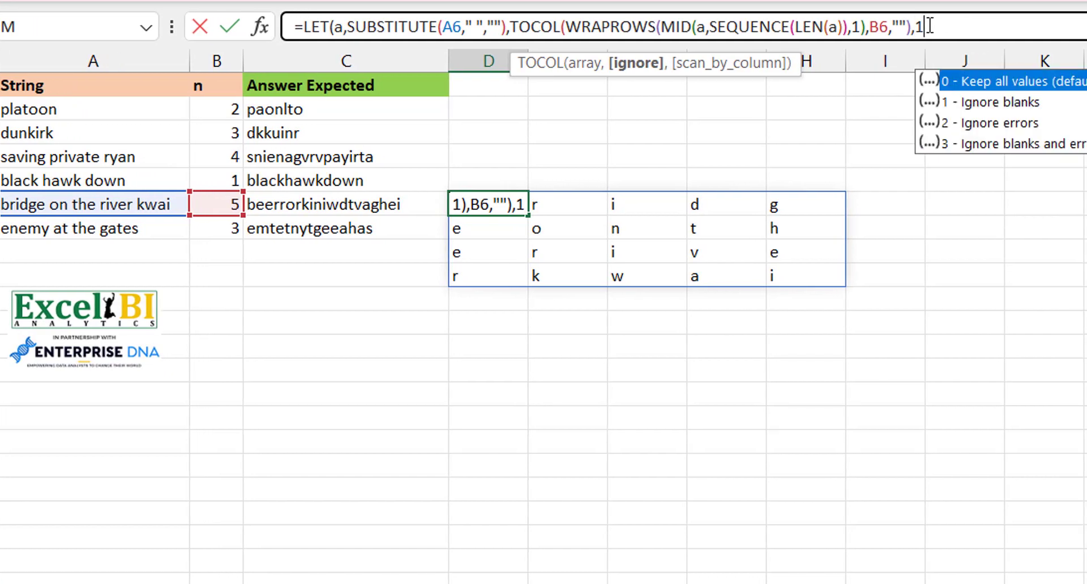
text(,)
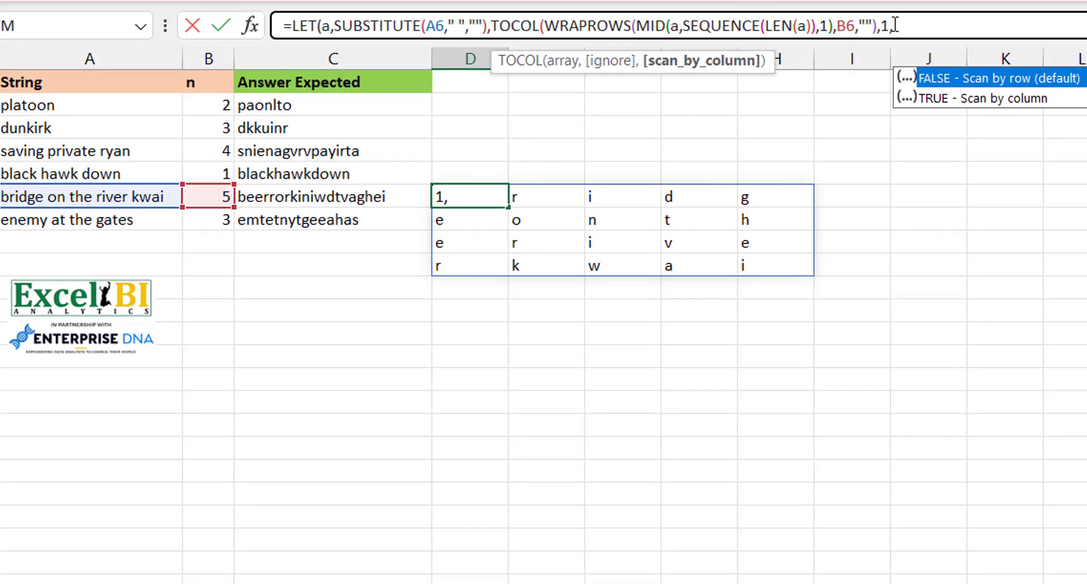
text(1)))
key(Return)
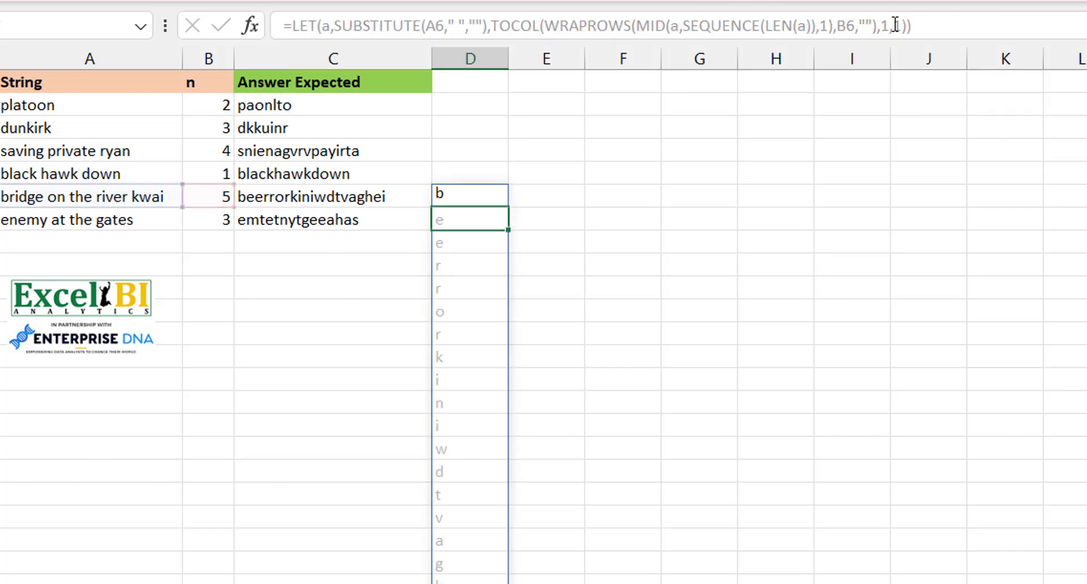
- Join the characters in D6 into one string by wrapping the TOCOL expression in CONCAT
key(Up)
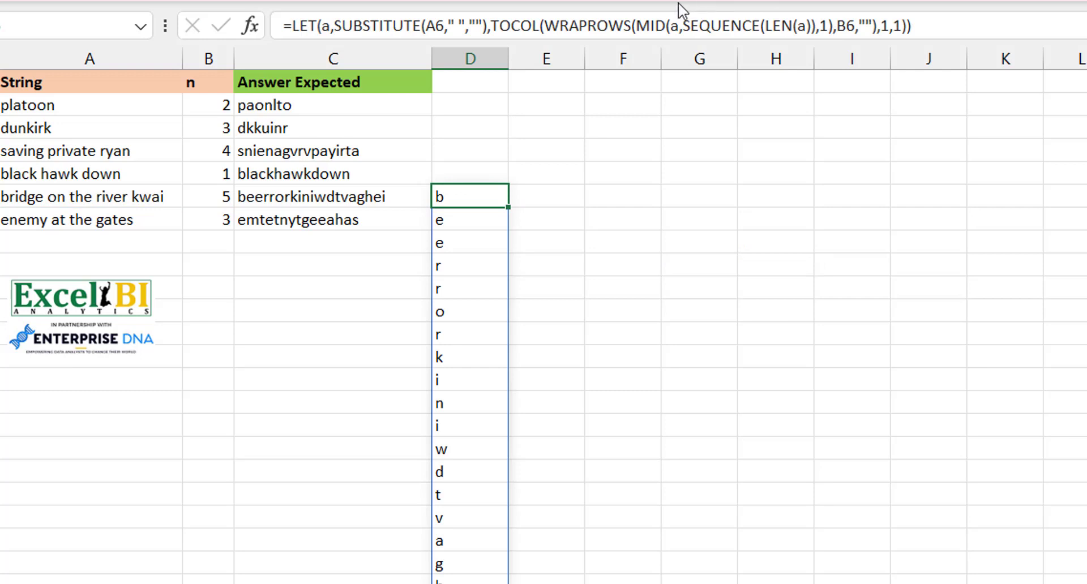
click(496, 27)
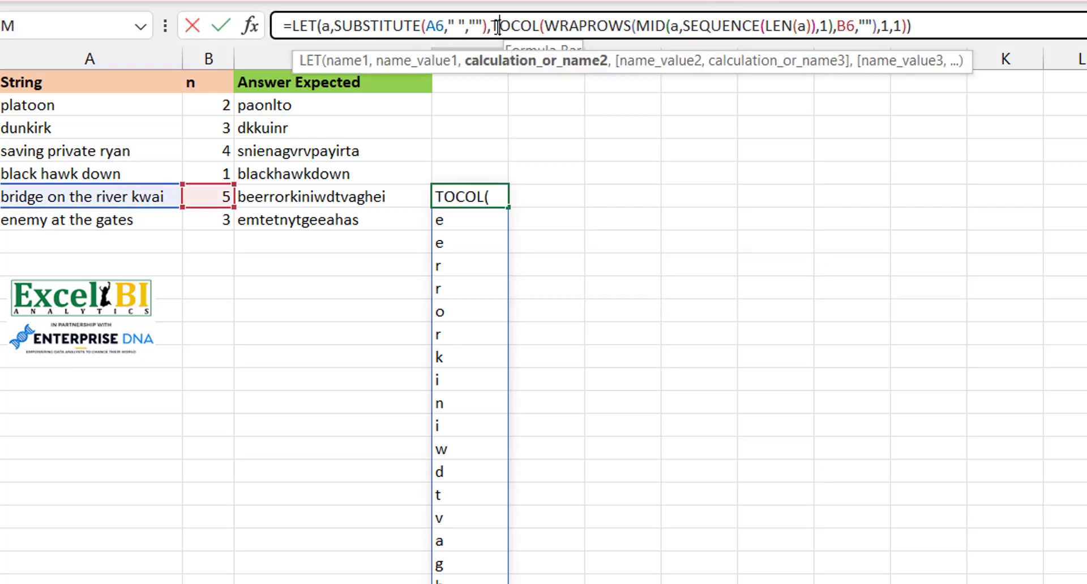
text(conca)
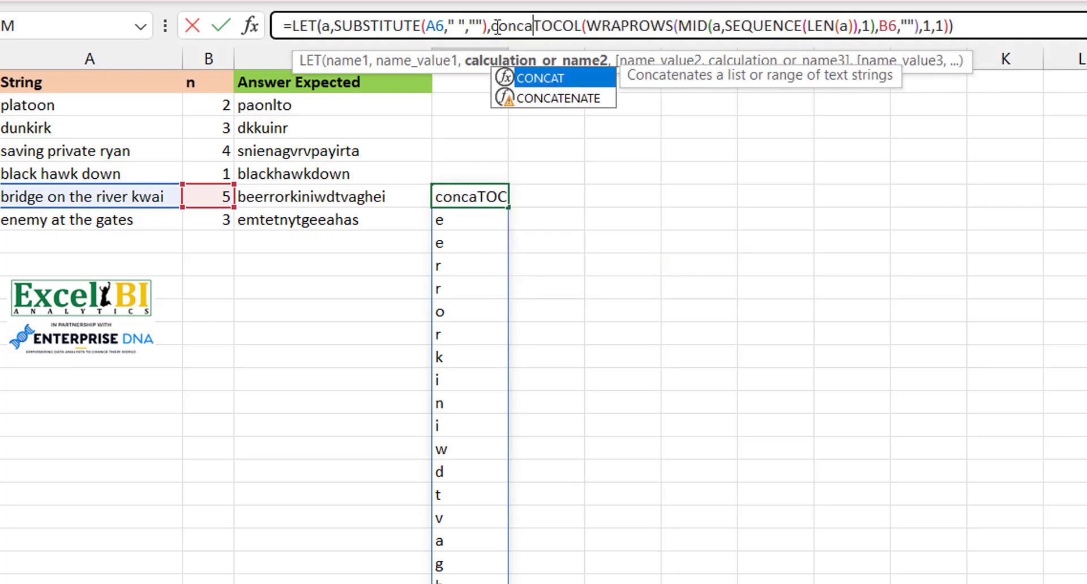
key(Tab)
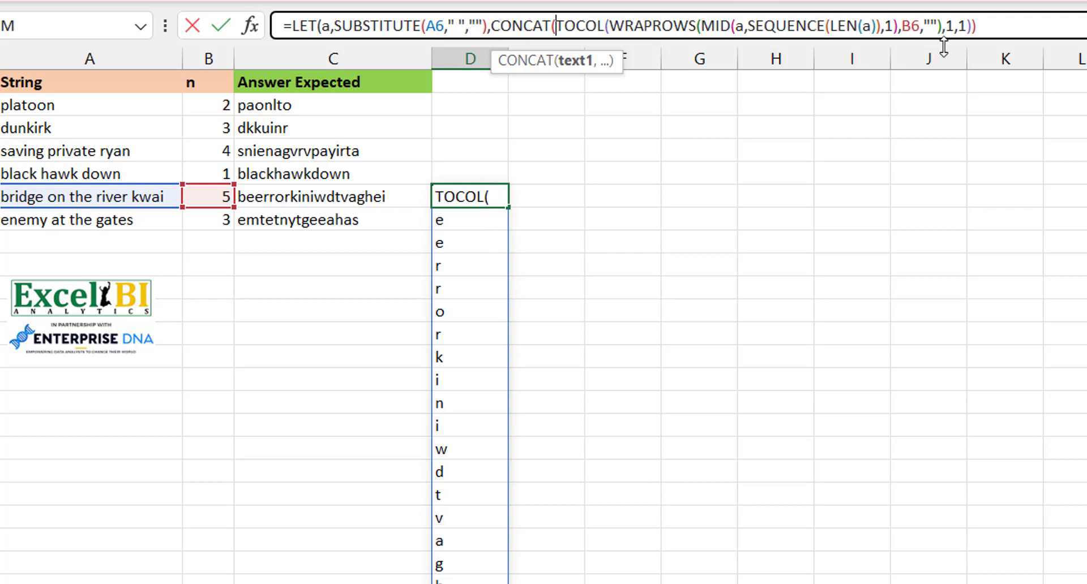
click(990, 29)
text())
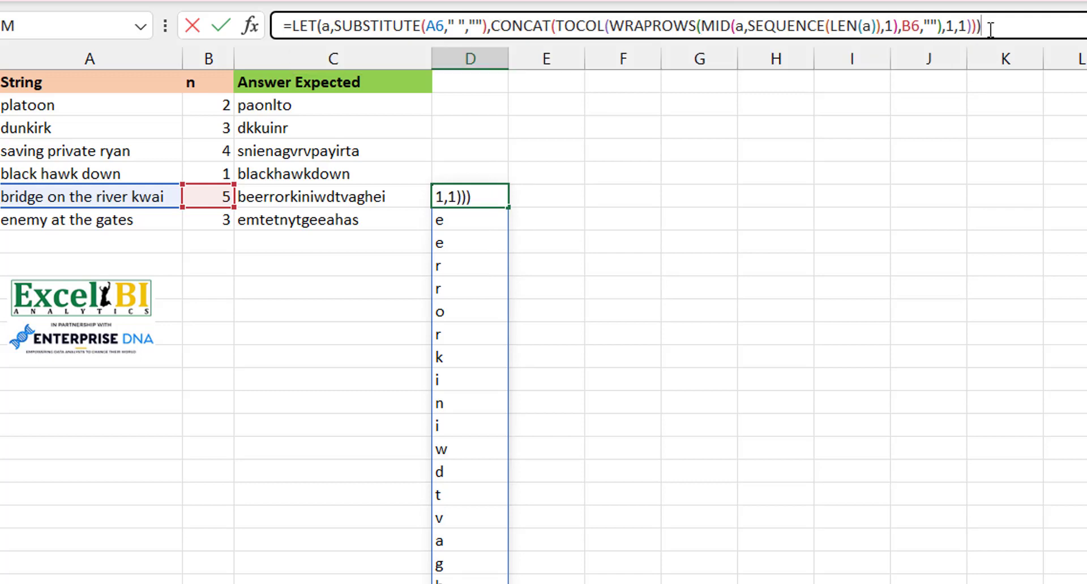
key(Return)
key(Up)
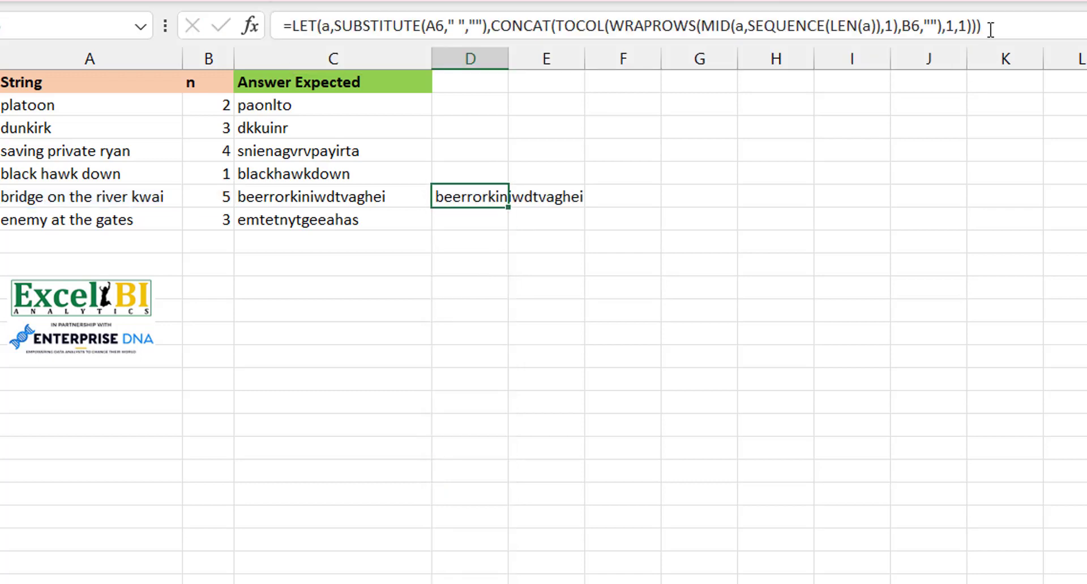
- Copy the D6 formula to D2:D5 and D7 so that it covers every string
key(ctrl+c)
key(Up)
key(shift+Up)
key(shift+Up)
key(shift+Up)
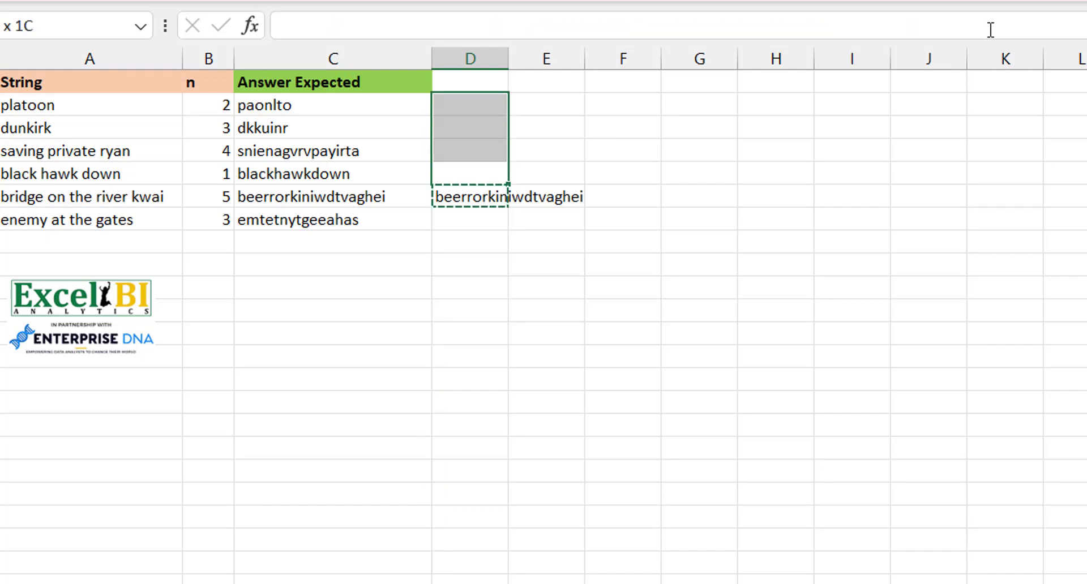
key(ctrl+v)
key(Down)
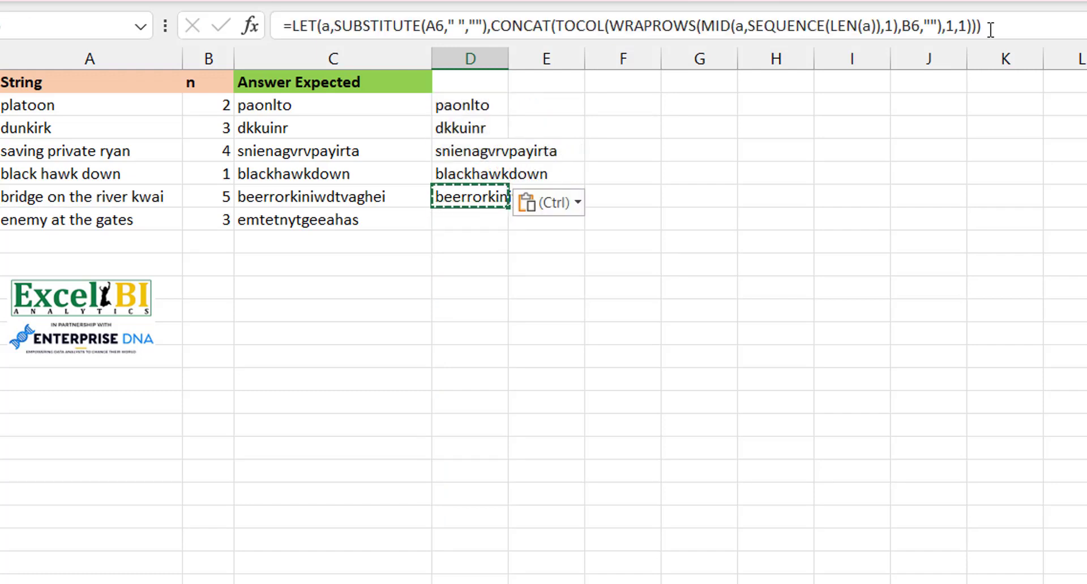
key(ctrl)
key(Escape)
key(Down)
key(ctrl+v)
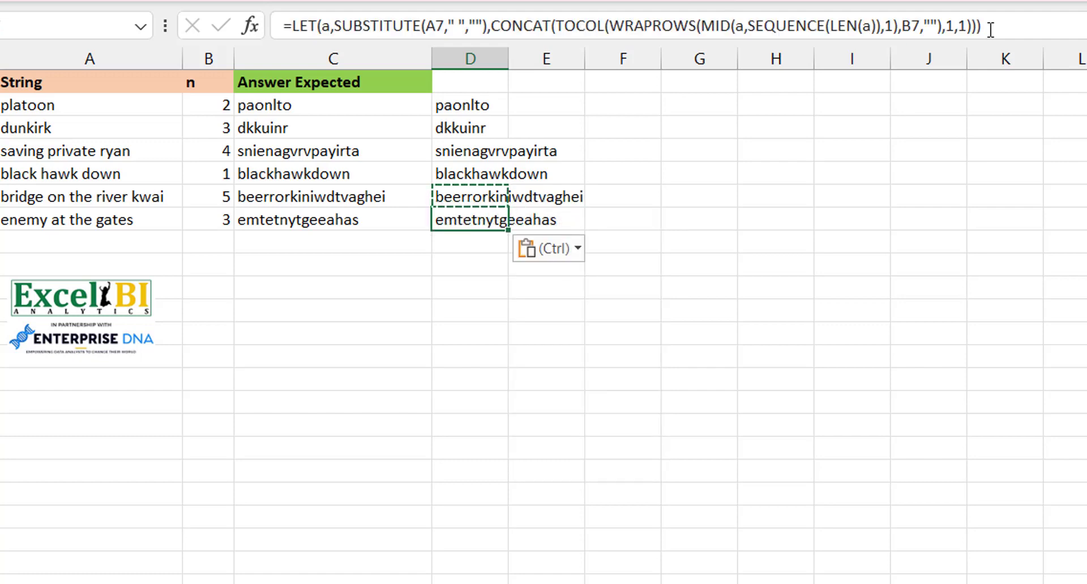
key(Escape)
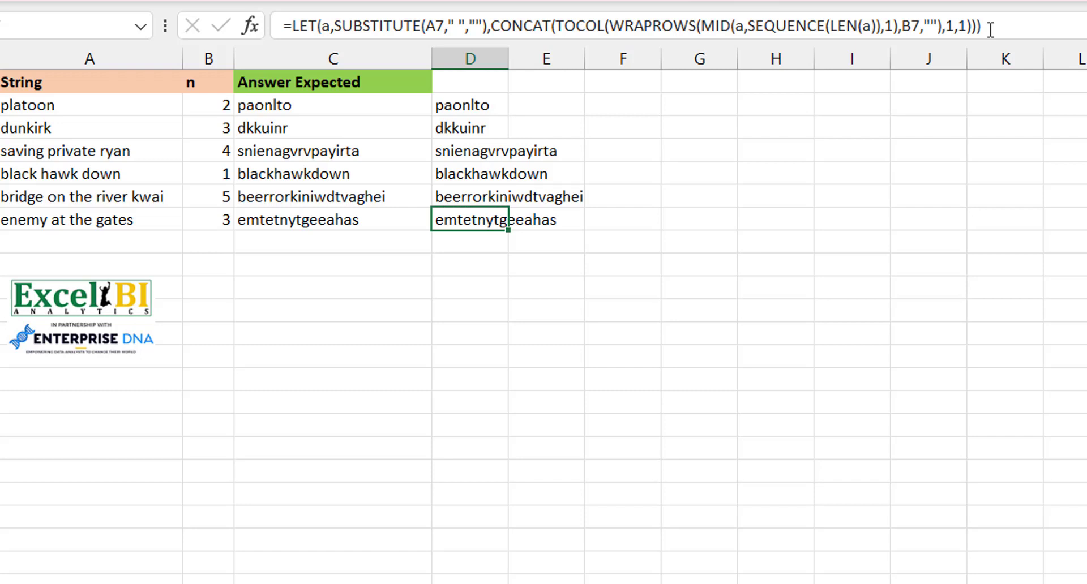
- Clear the formulas from D2:D7 and begin a MAP formula in D2
key(ctrl+shift+Up)
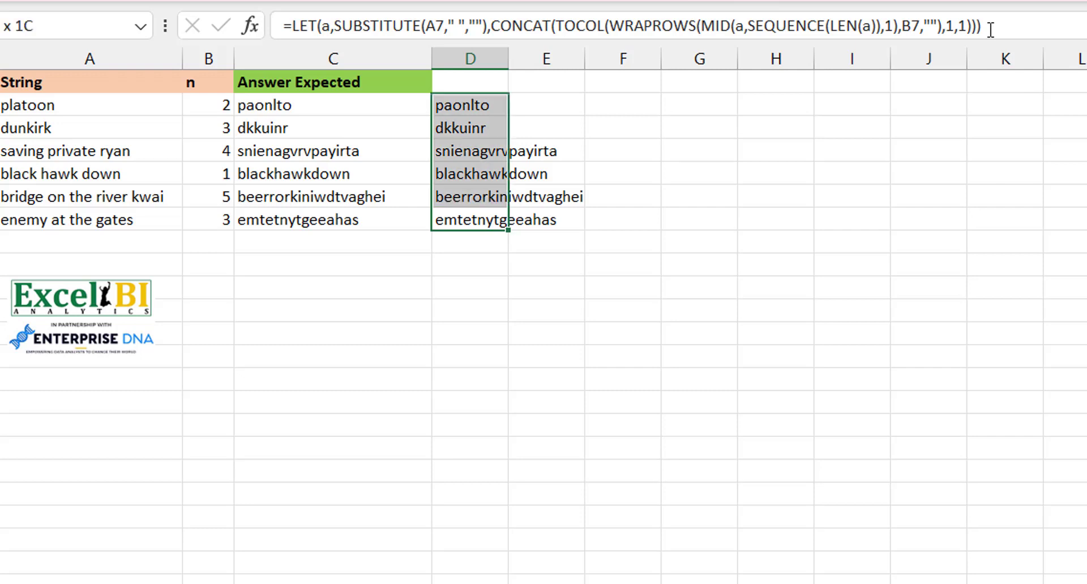
key(Delete)
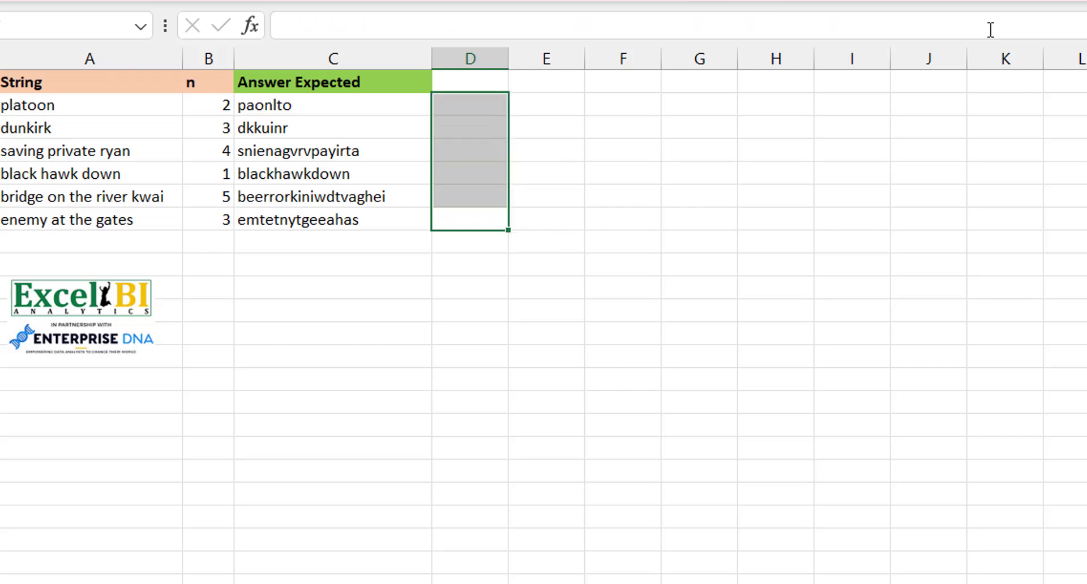
key(Up)
key(Up)
key(Up)
key(Up)
key(Up)
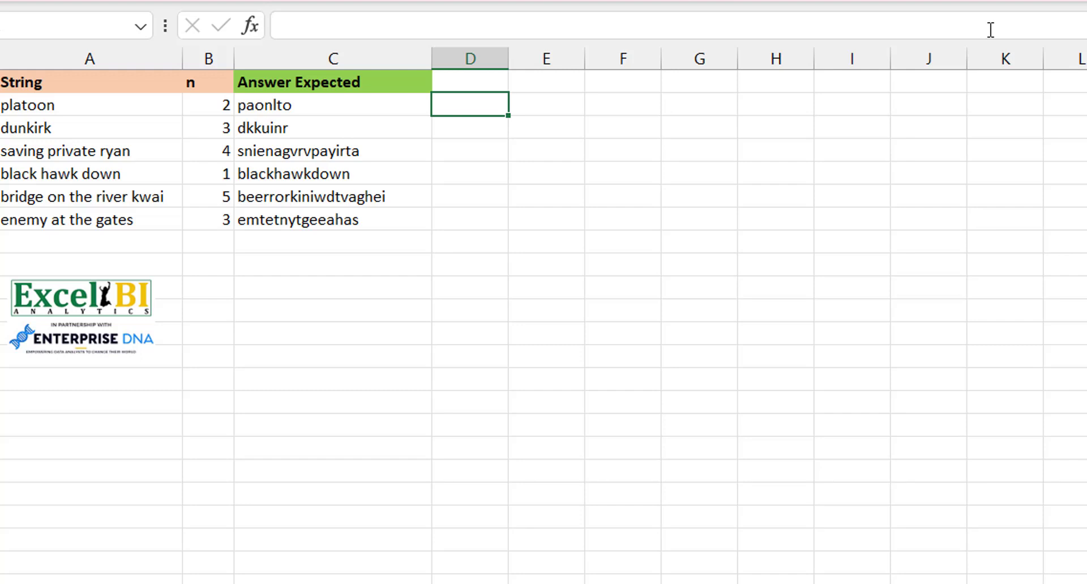
text(=map)
key(Tab)
key(Left)
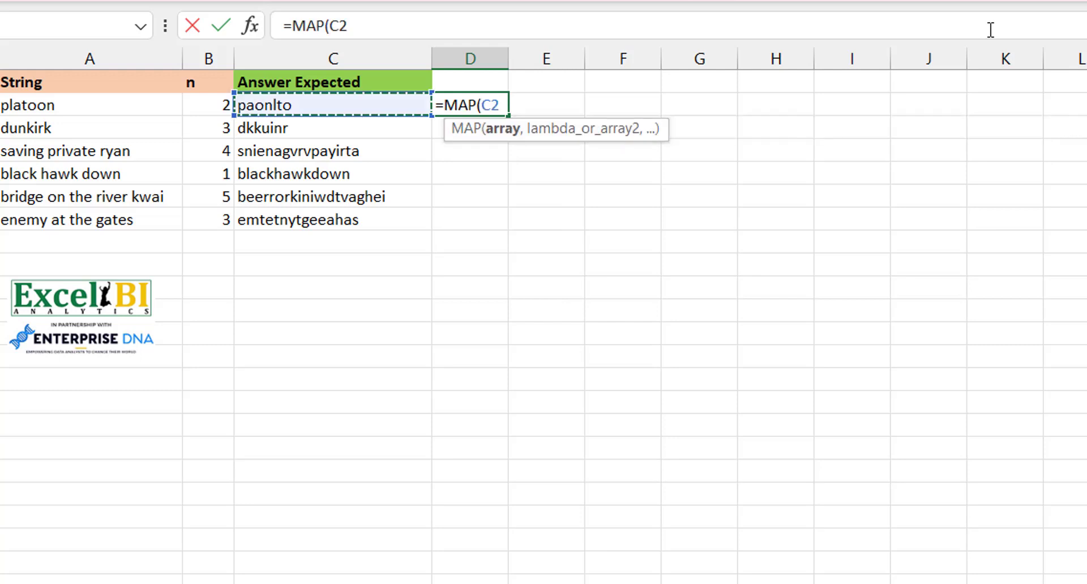
key(Left)
key(Left)
key(ctrl+shift+Down)
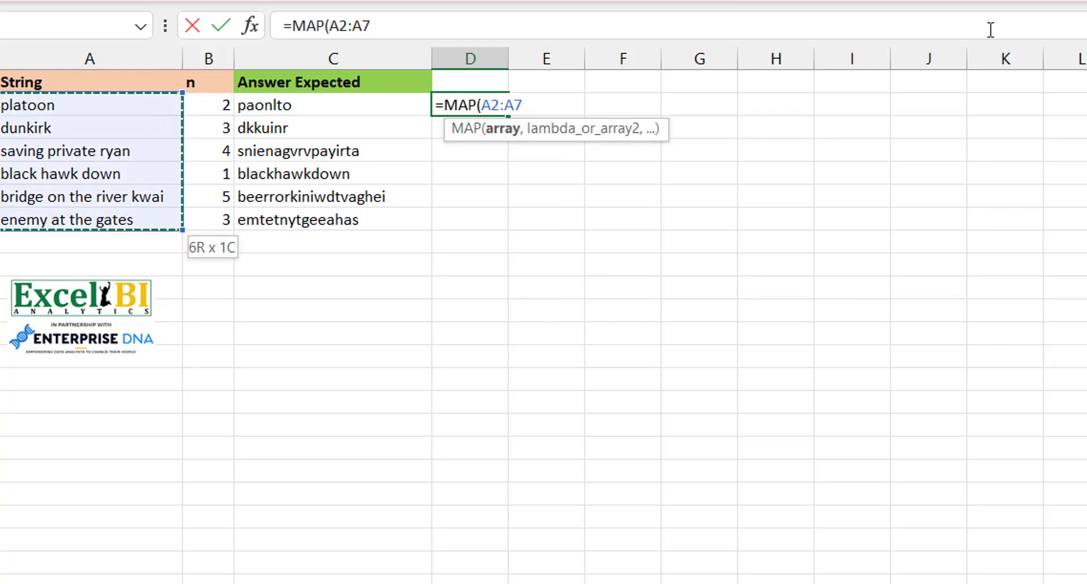
text(,)
key(Left)
key(Left)
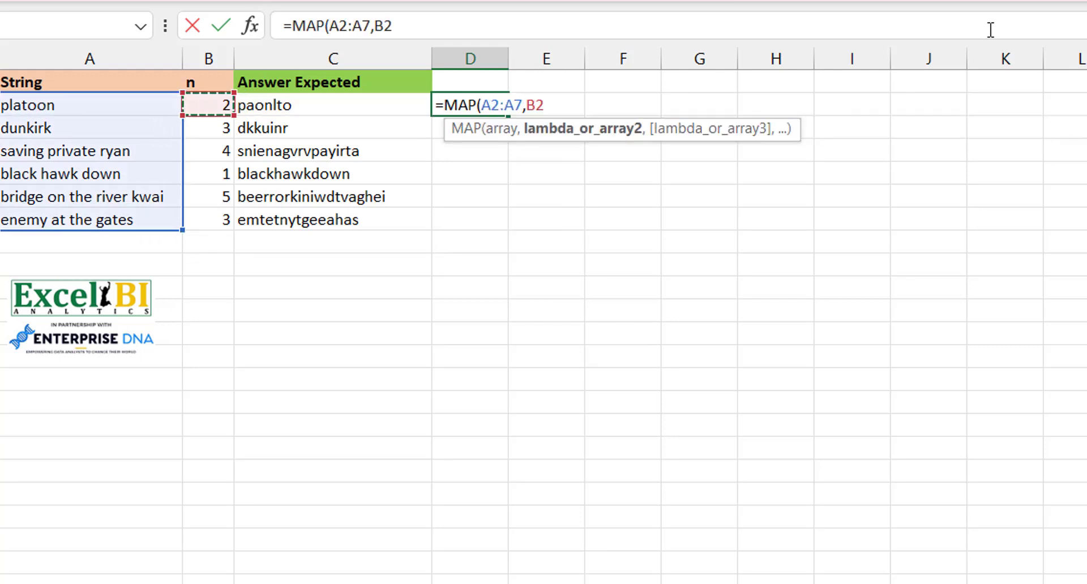
key(ctrl+shift+Down)
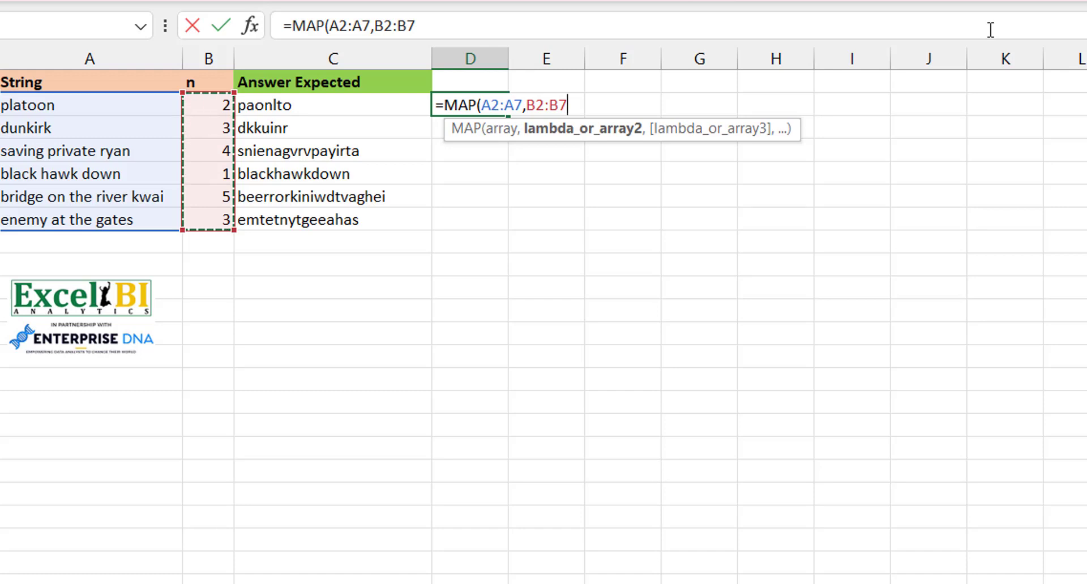
key(BackSpace)
key(BackSpace)
key(BackSpace)
key(BackSpace)
key(BackSpace)
key(BackSpace)
key(BackSpace)
key(BackSpace)
key(BackSpace)
key(BackSpace)
key(BackSpace)
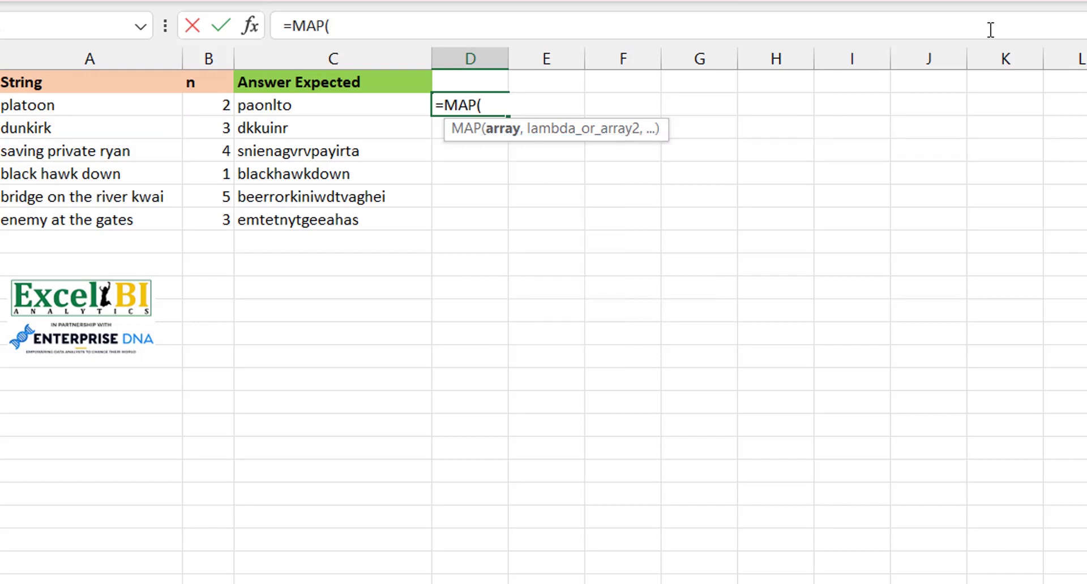
- Enter SUBSTITUTE(A2:A7," ","") as the first array of MAP in D2 to strip the spaces from all strings
text(substi)
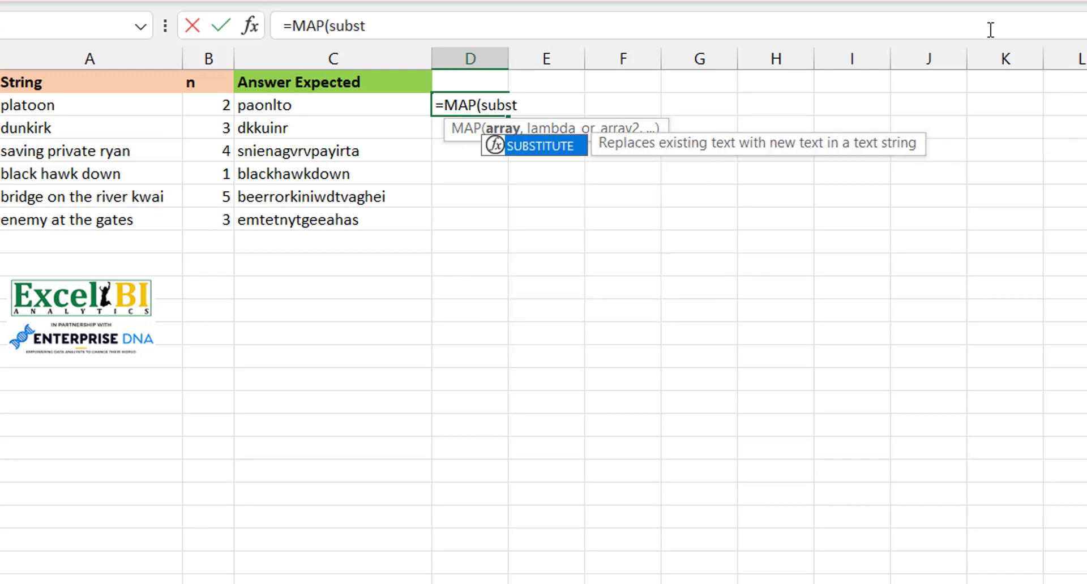
key(Tab)
key(Left)
key(Left)
key(Left)
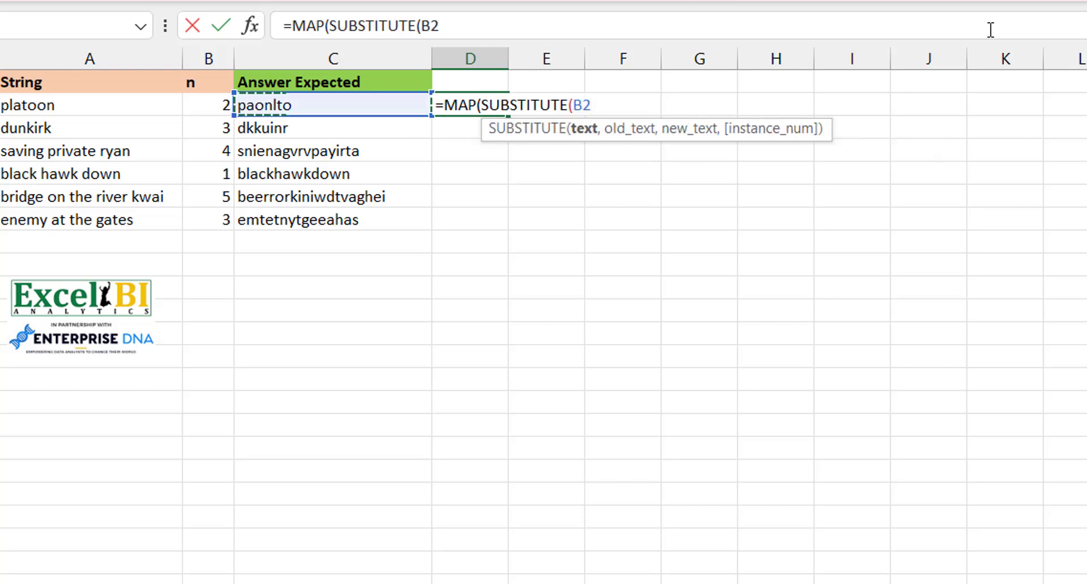
key(ctrl+shift+Down)
text(," ",)
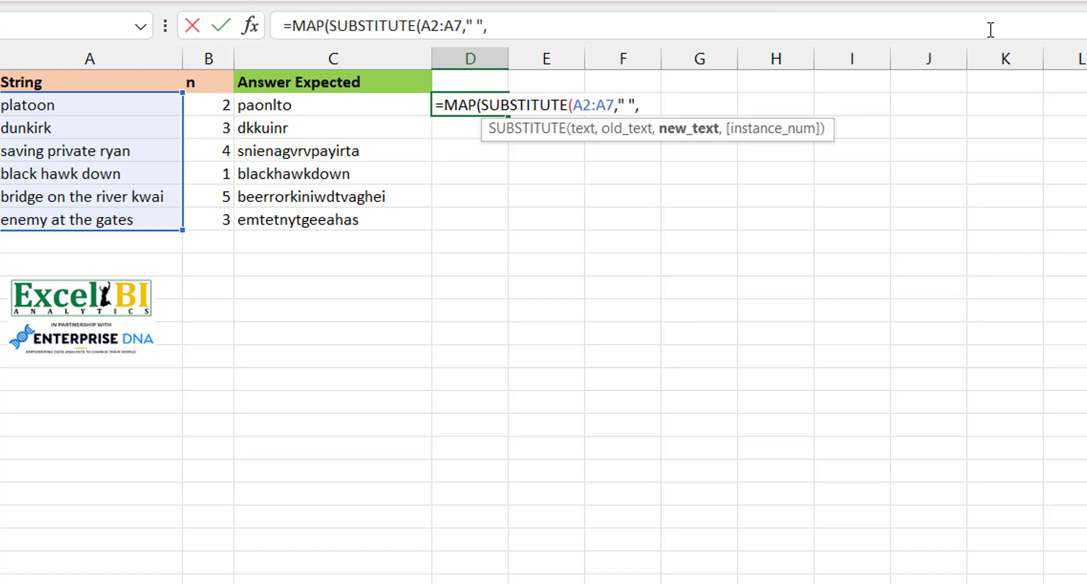
text(""))
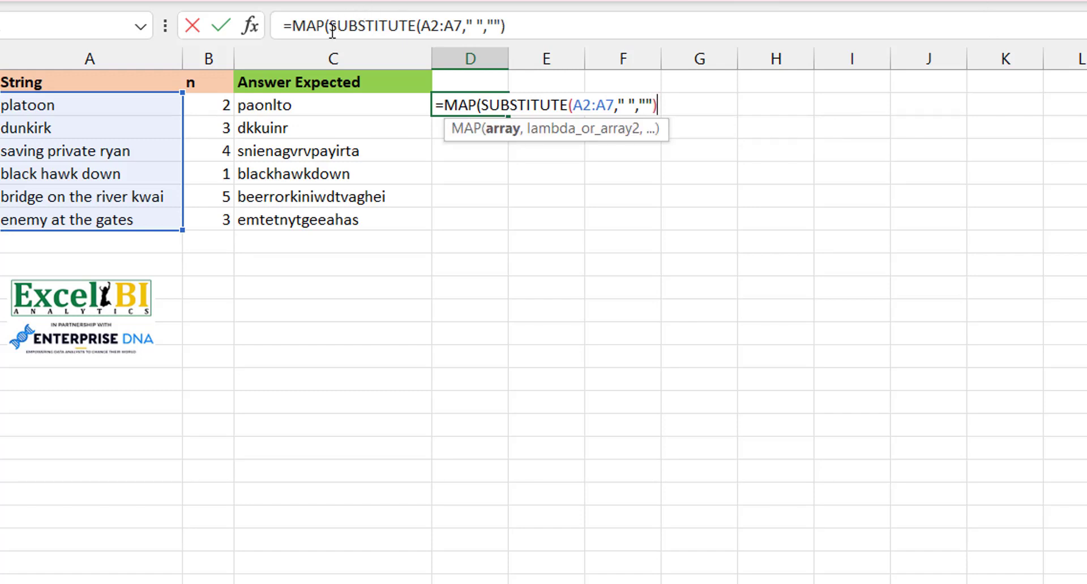
- Store the unfinished MAP formula in D2 as text with a leading apostrophe, and turn it back into a live formula
drag(329, 29, 528, 44)
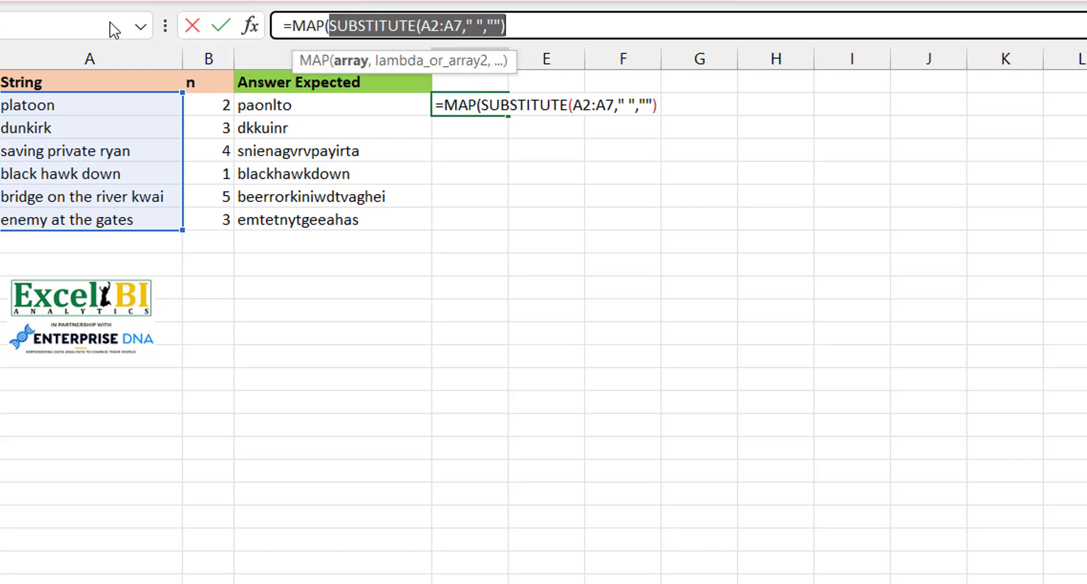
key(shift+Right)
click(275, 27)
text(')
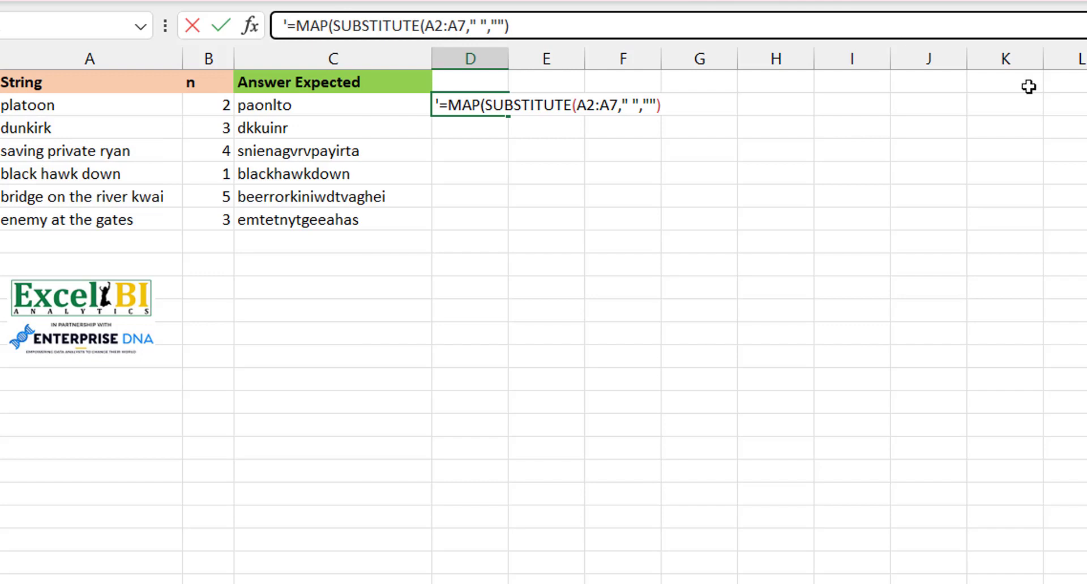
key(ctrl+Return)
key(ctrl+Return)
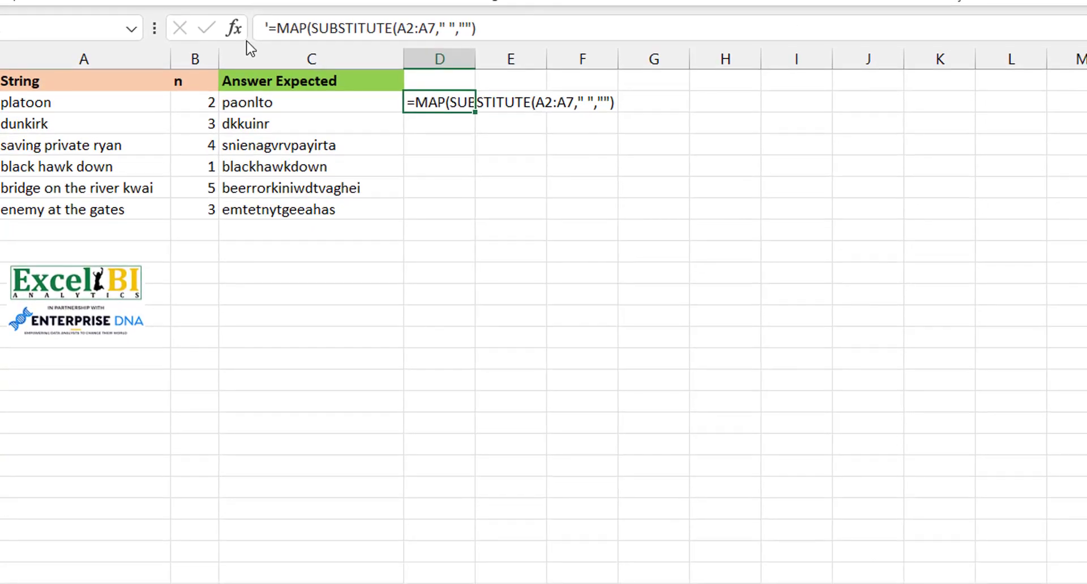
click(270, 27)
key(BackSpace)
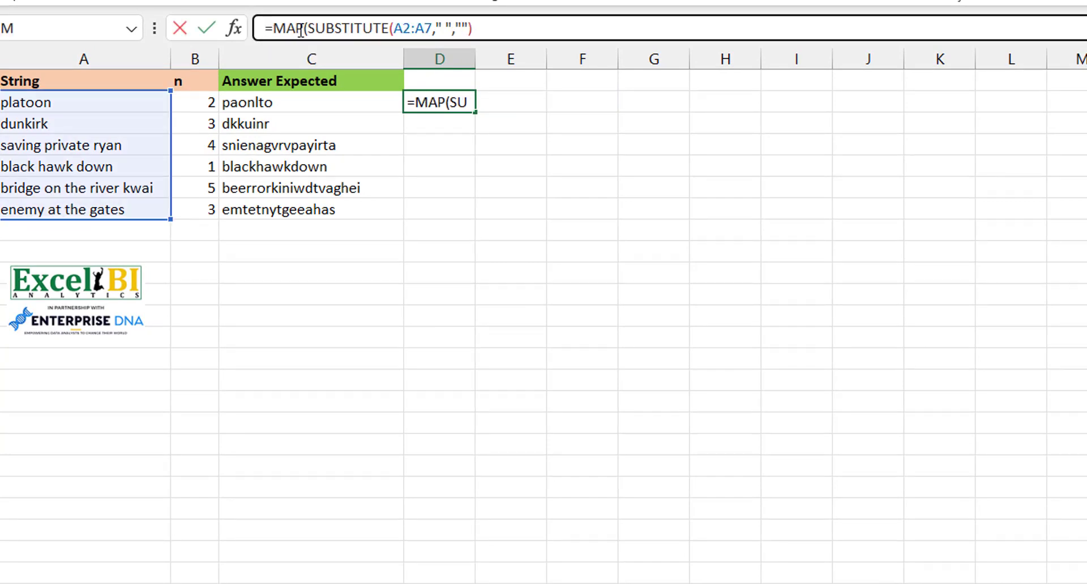
- Preview the array returned by SUBSTITUTE(A2:A7," ","") within the MAP formula in D2
drag(308, 29, 472, 29)
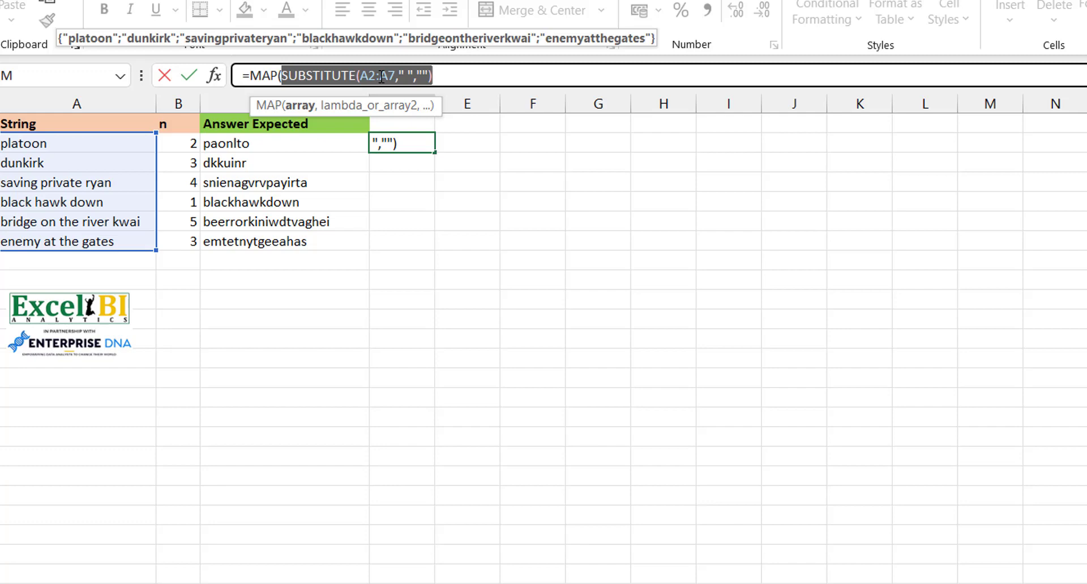
- Add B2:B7 as the second array of the MAP formula in D2, separated from SUBSTITUTE by a comma
click(453, 77)
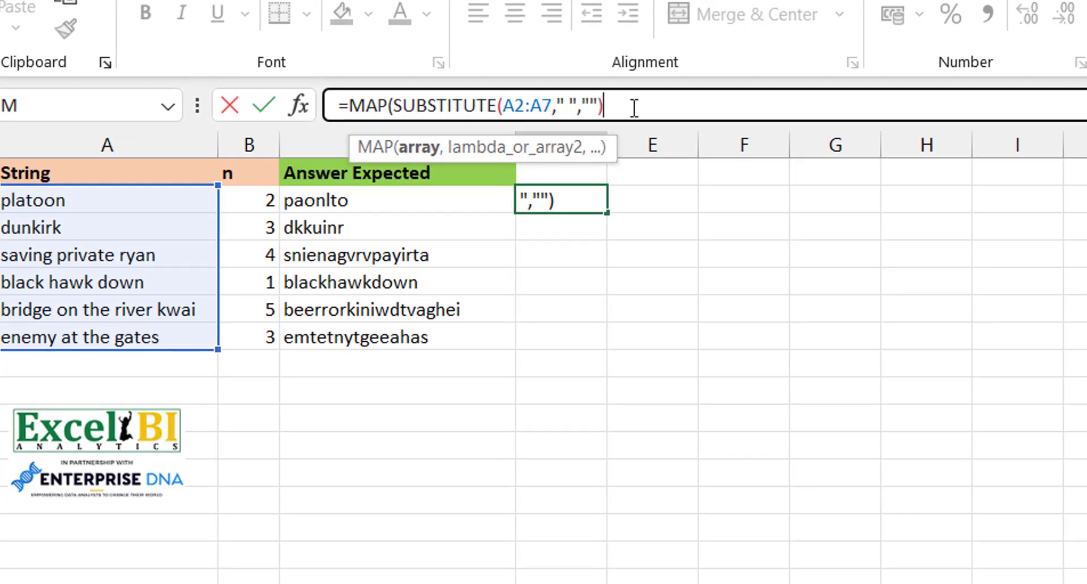
text(.)
mouse_move(269, 195)
mouse_down()
mouse_move(272, 279)
mouse_move(257, 209)
mouse_up()
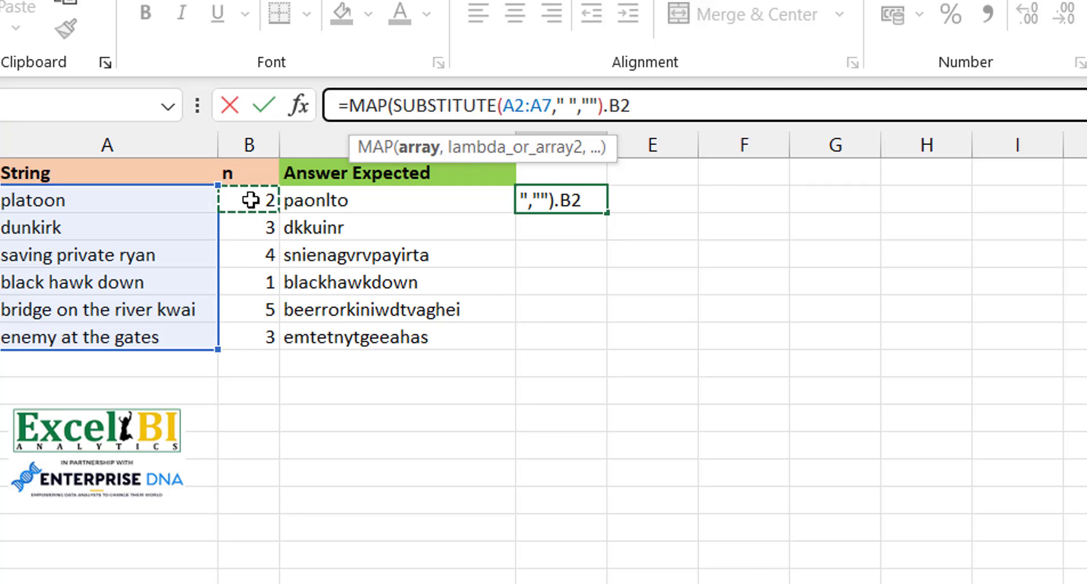
key(ctrl+shift+Down)
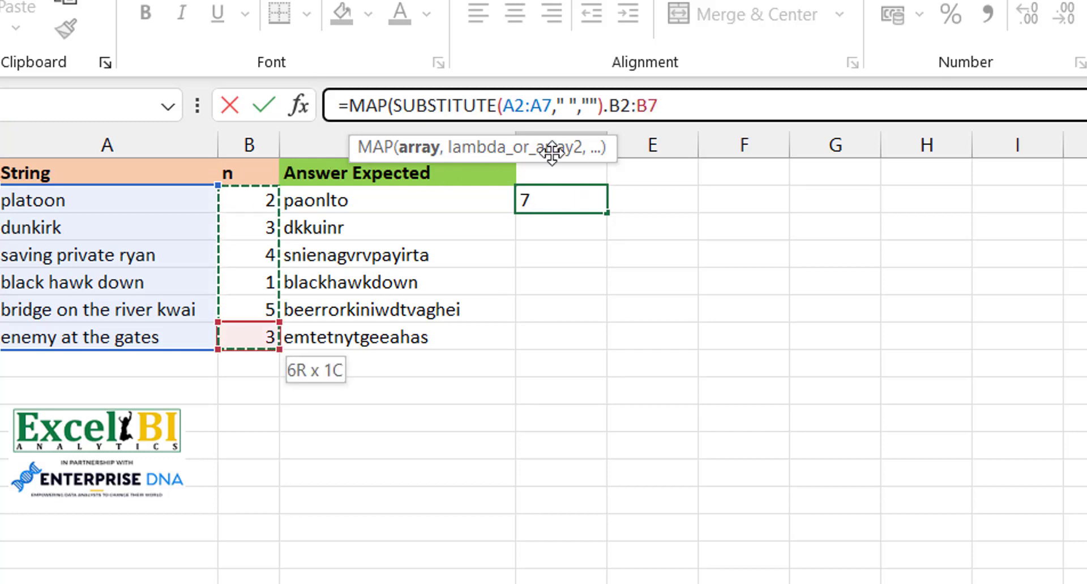
click(610, 111)
key(BackSpace)
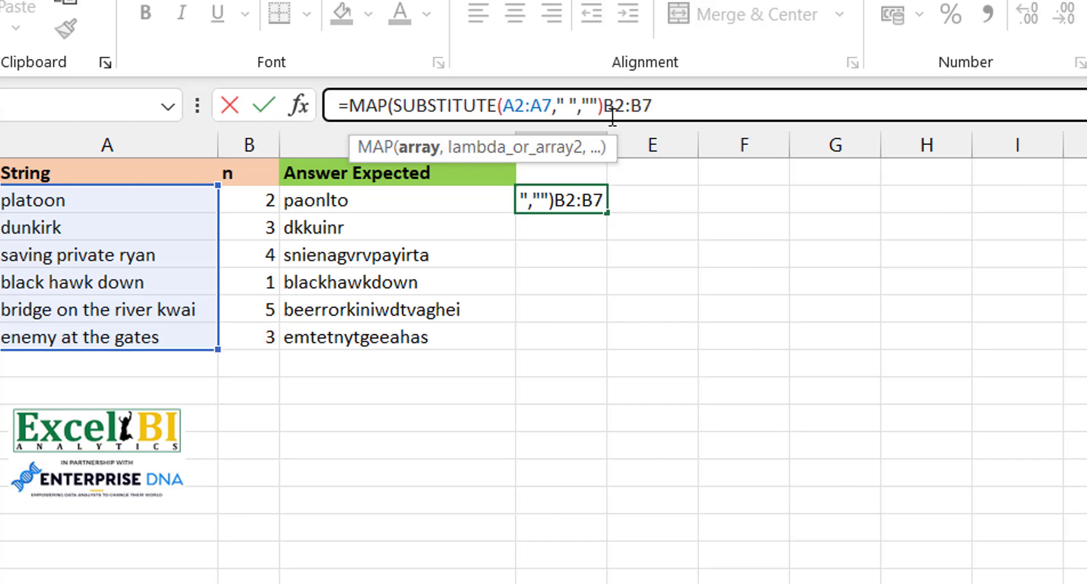
text(,)
- Add a LAMBDA with parameters a and b after the B2:B7 array in the MAP formula
click(701, 100)
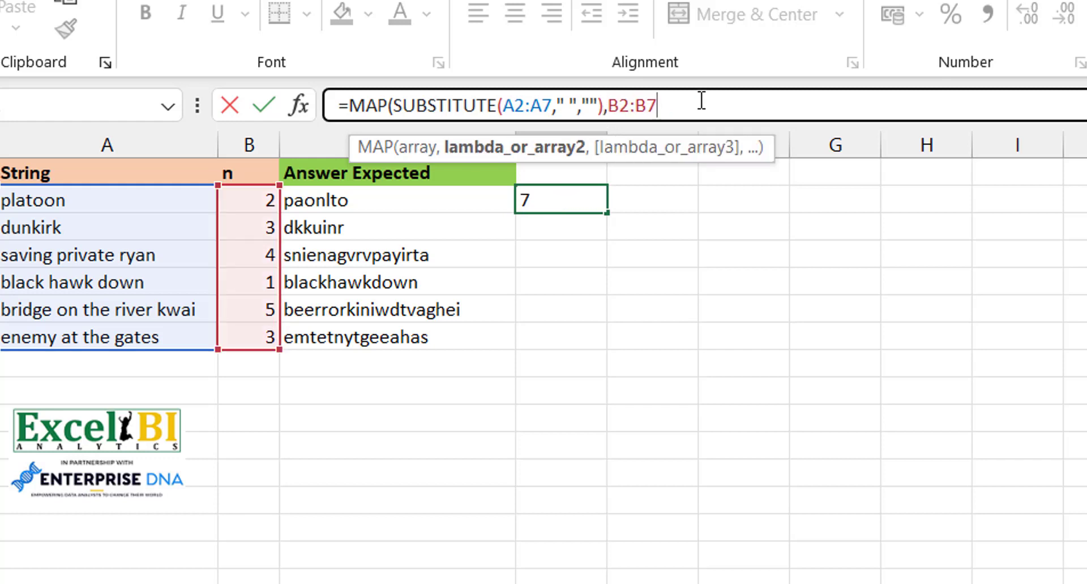
text(,lambda)
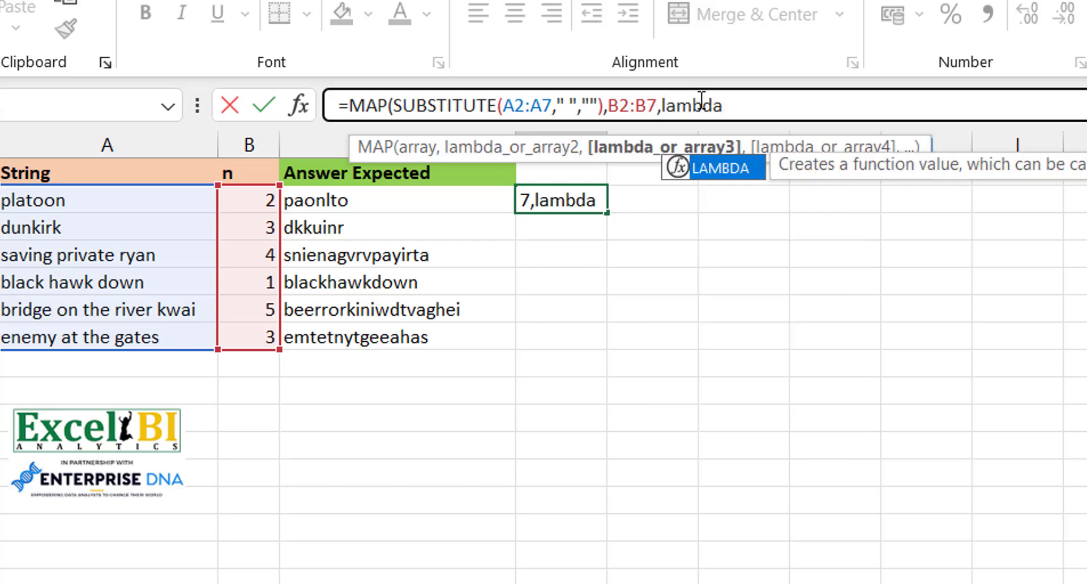
key(Tab)
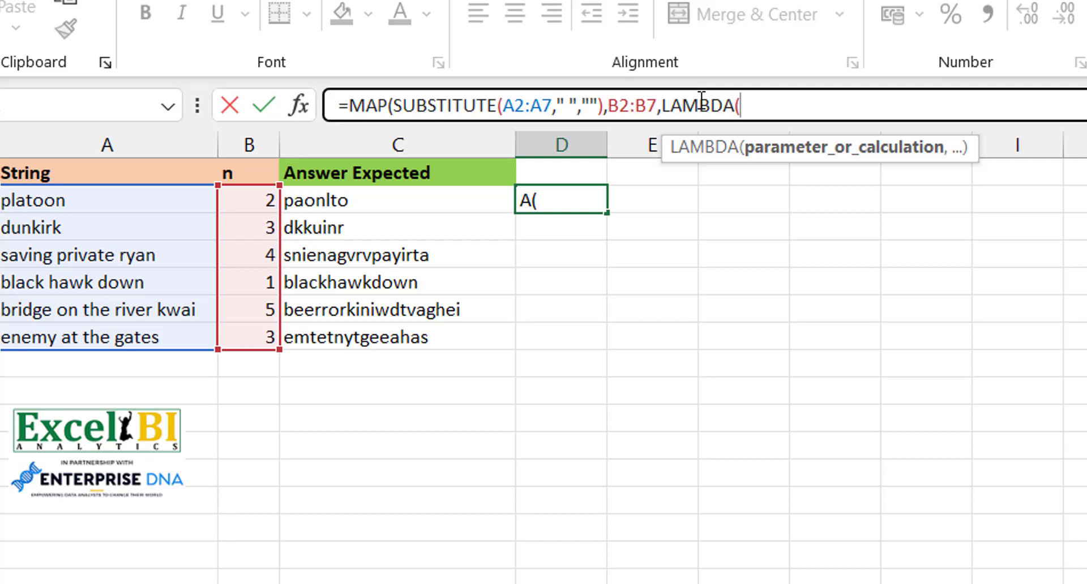
text(a)
text(,b)
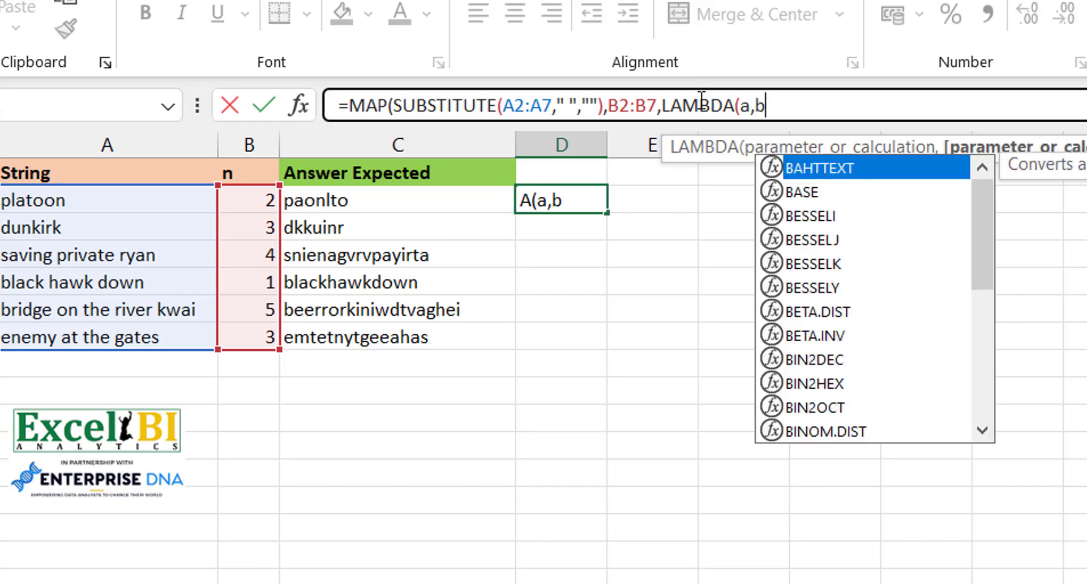
text(,)
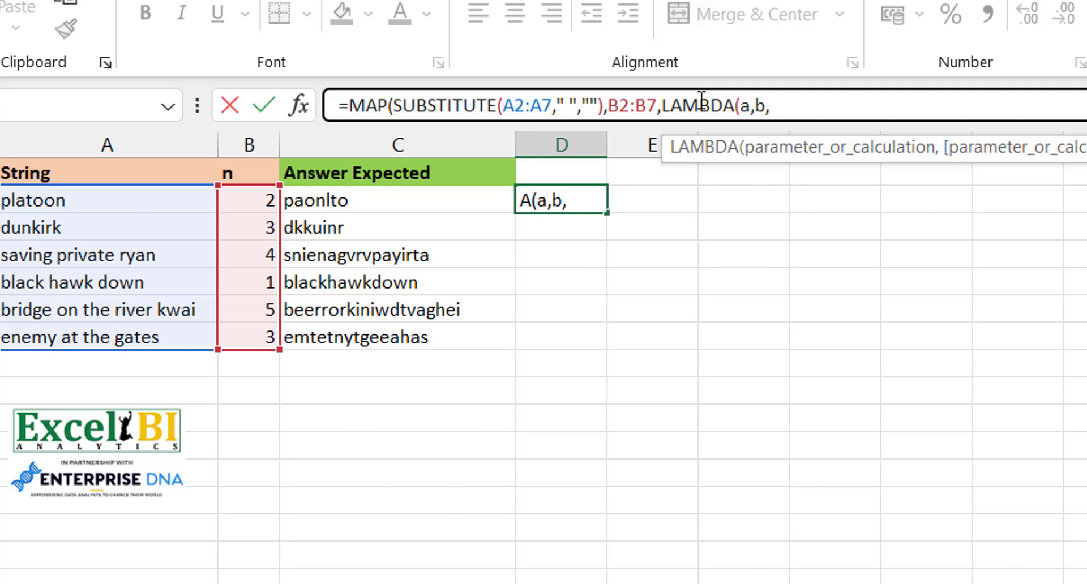
- Enter MID(a,SEQUENCE(LEN(a)),1) as the LAMBDA calculation to split each string into single characters
text(mi)
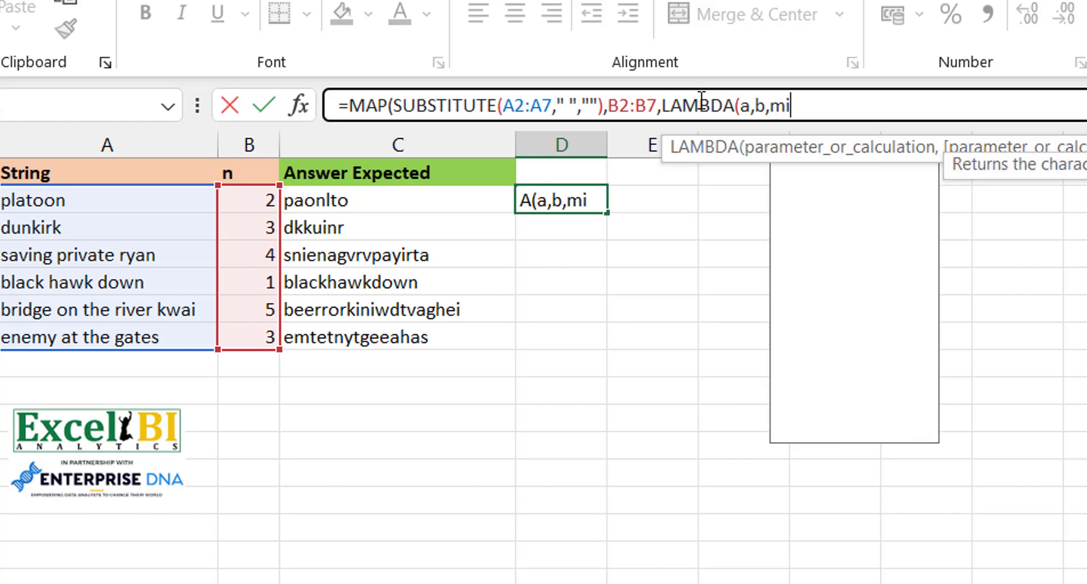
text(d)
key(Tab)
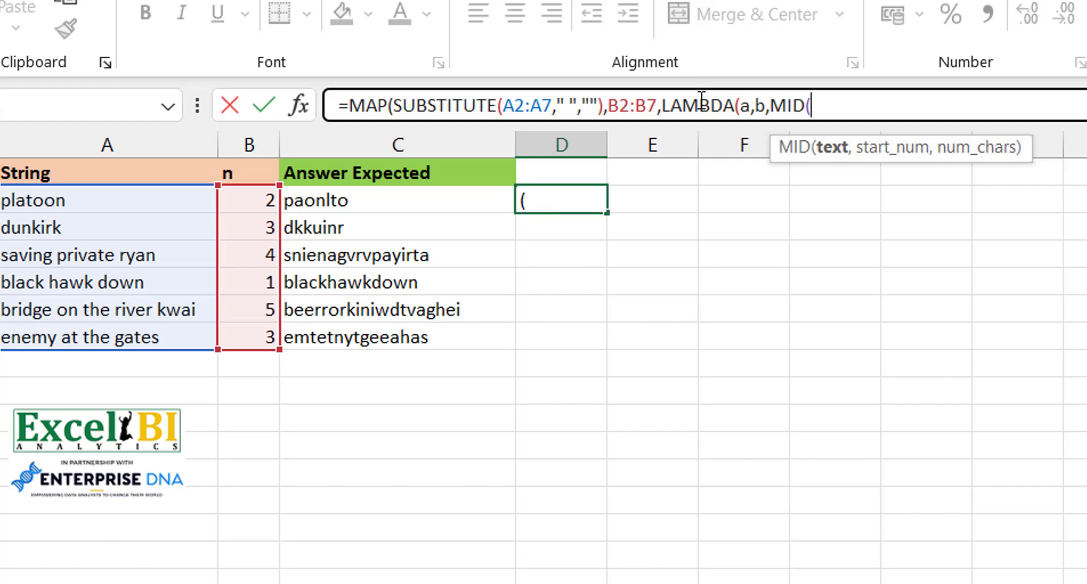
text(a,)
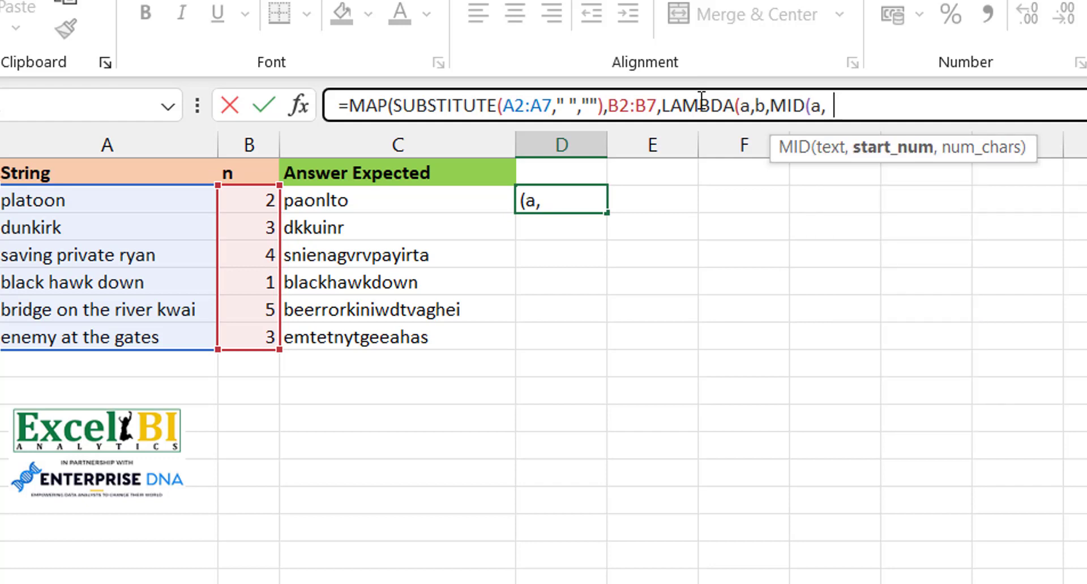
key(BackSpace)
text(sequence)
key(Tab)
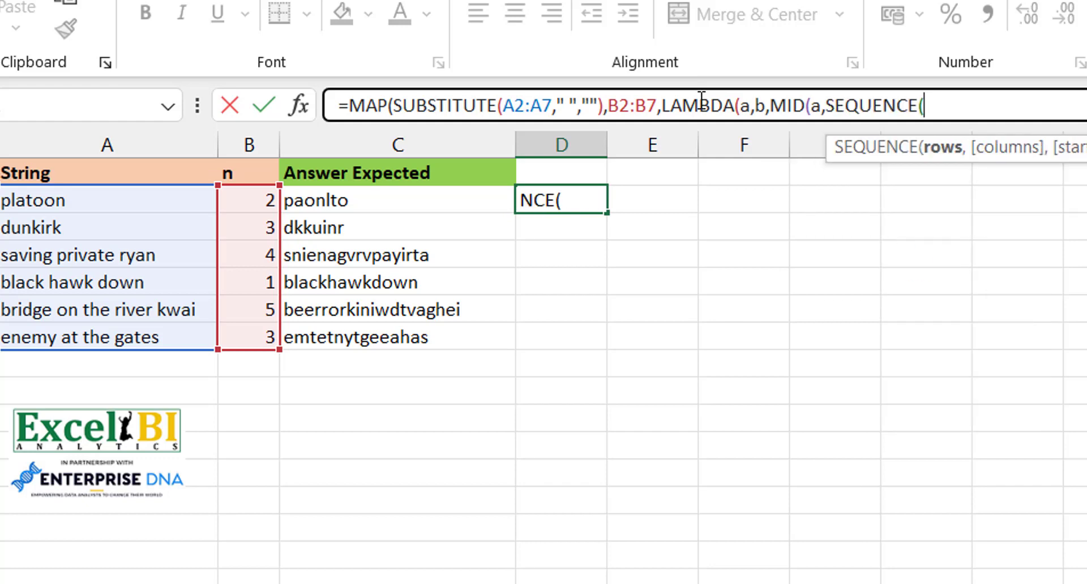
text(len)
key(Tab)
text(a)
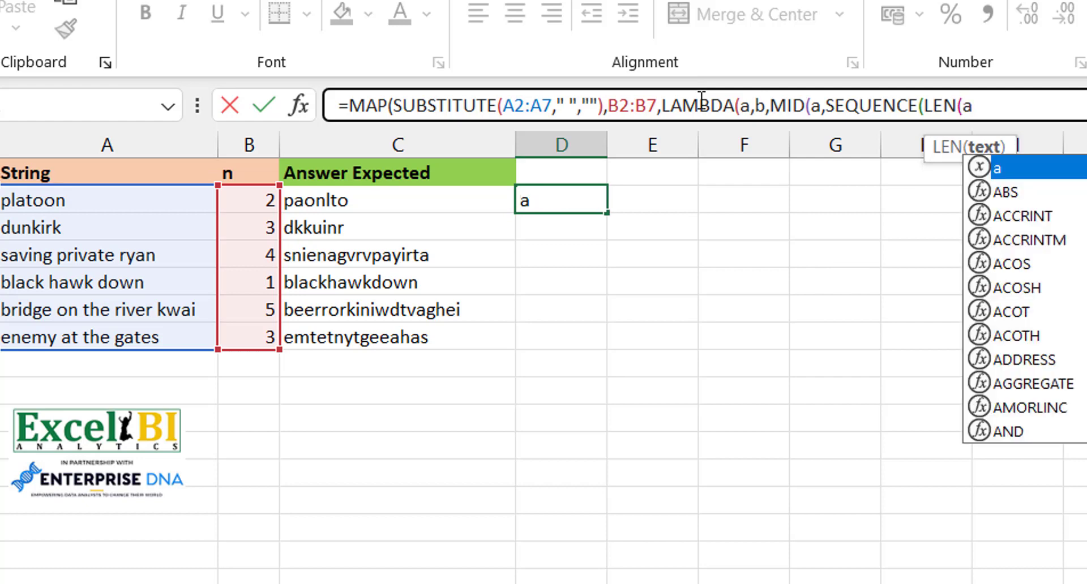
text()))
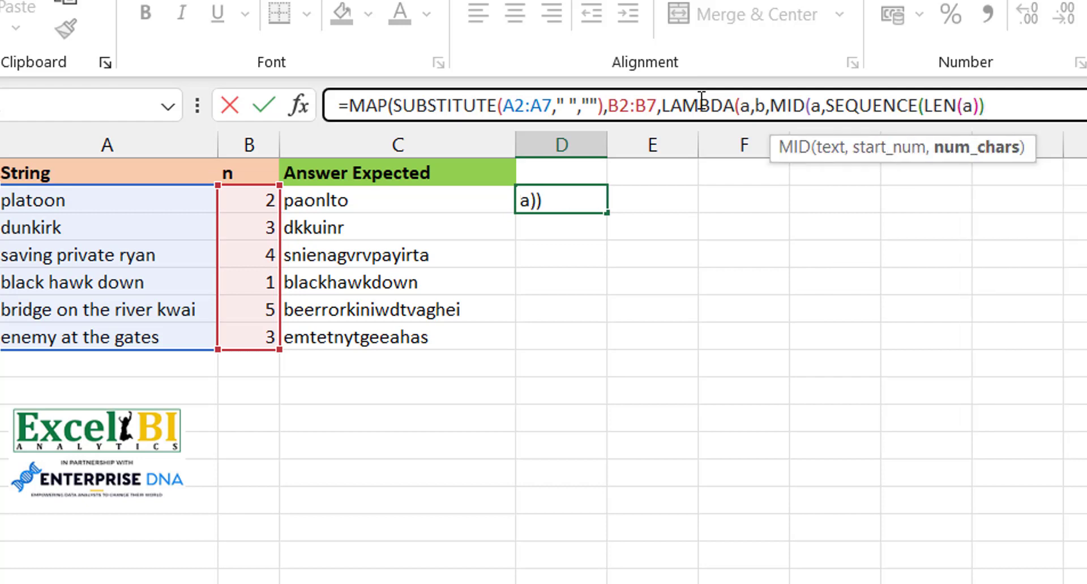
text(,1))
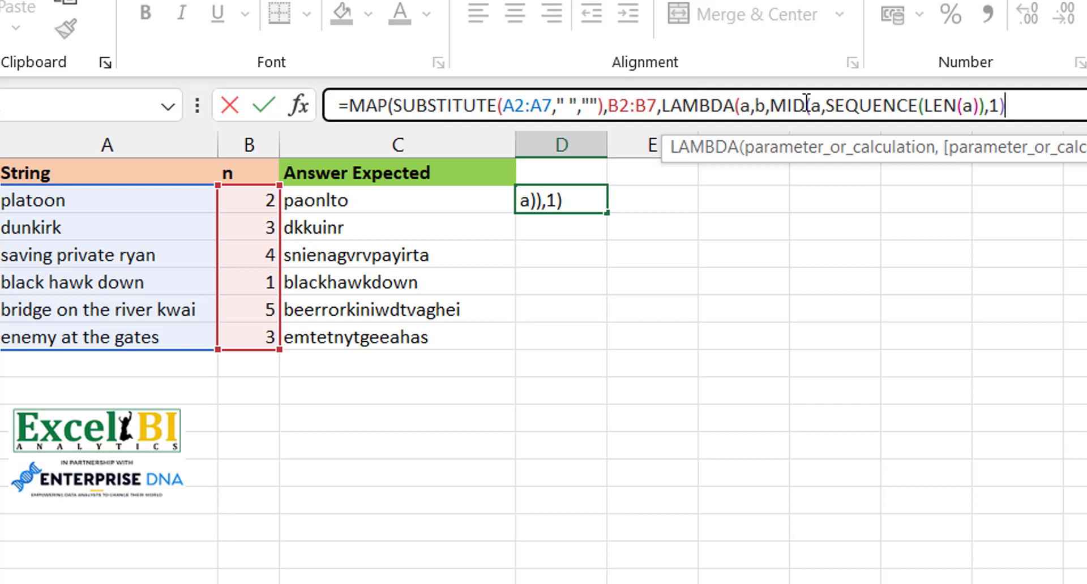
- Wrap the MID expression in WRAPROWS with b as the wrap count and "" as the padding value
click(776, 108)
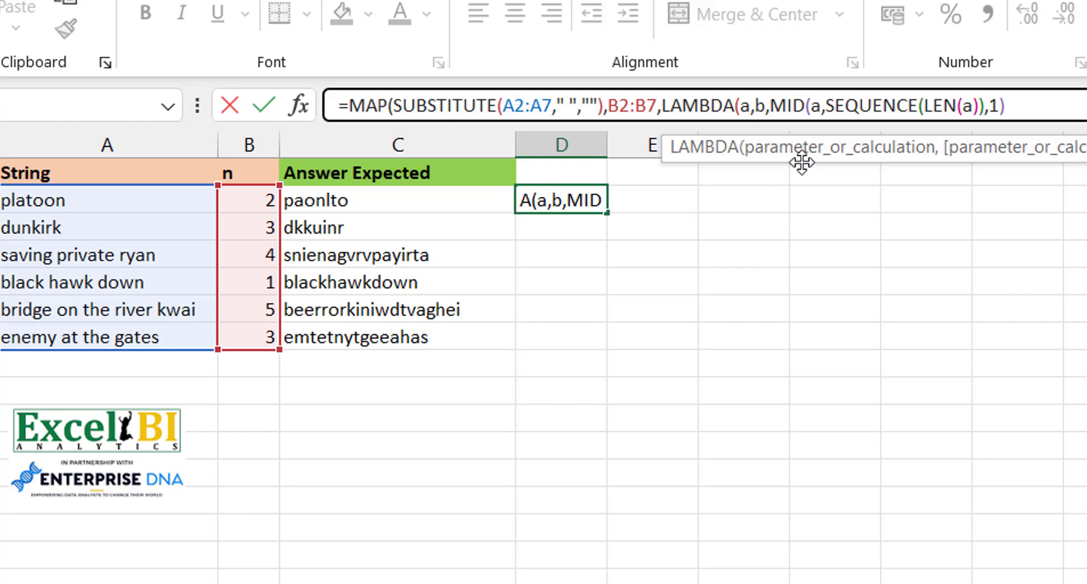
text(wrap)
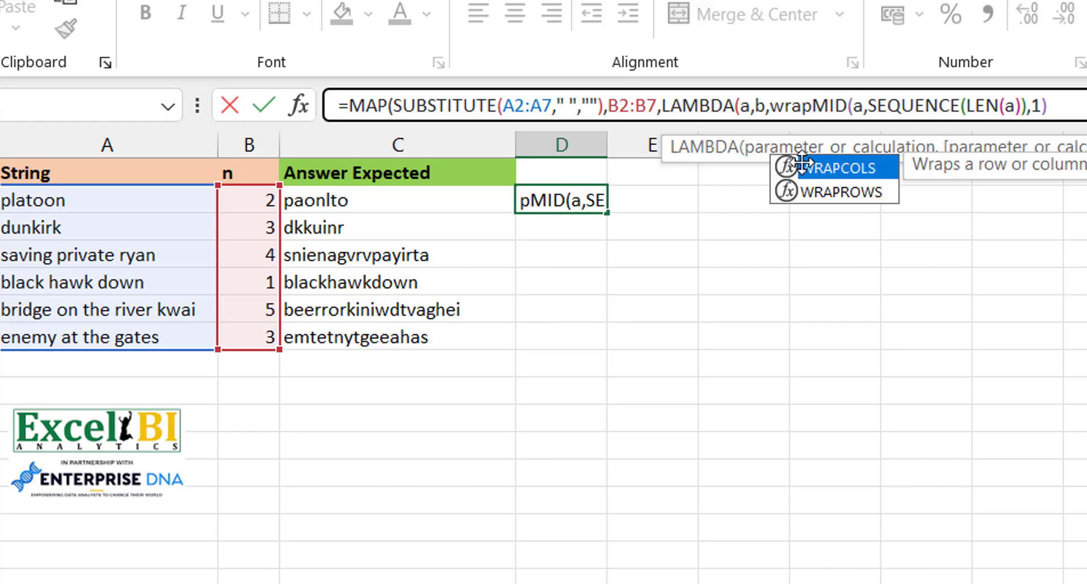
text(row)
key(Tab)
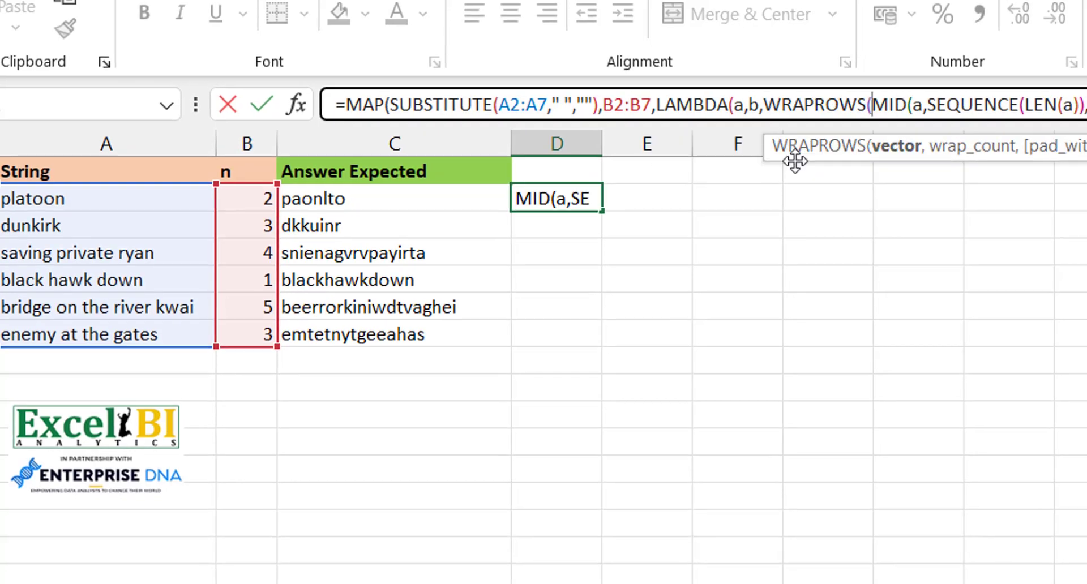
click(980, 94)
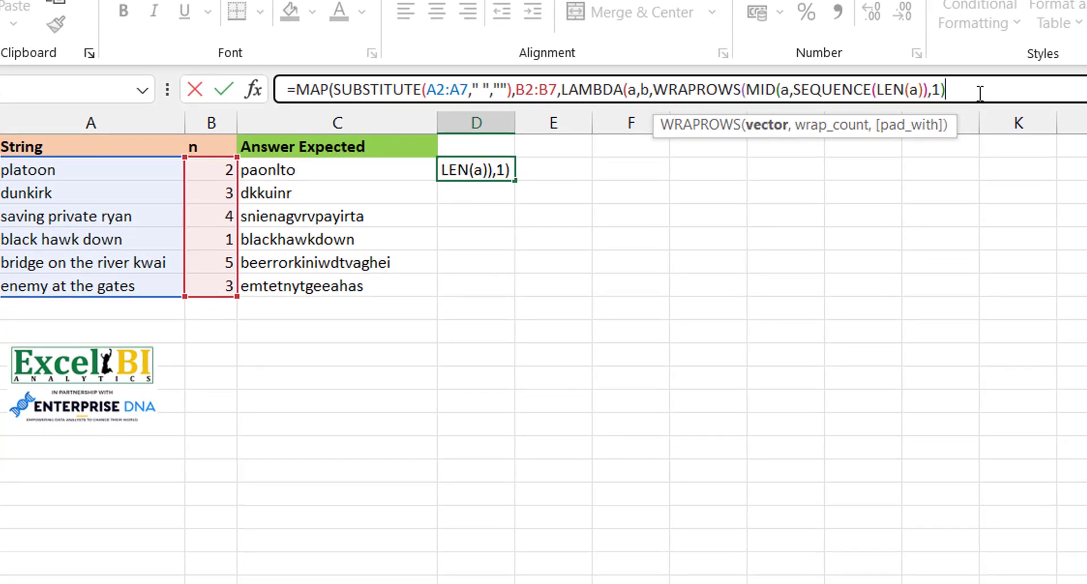
text(,)
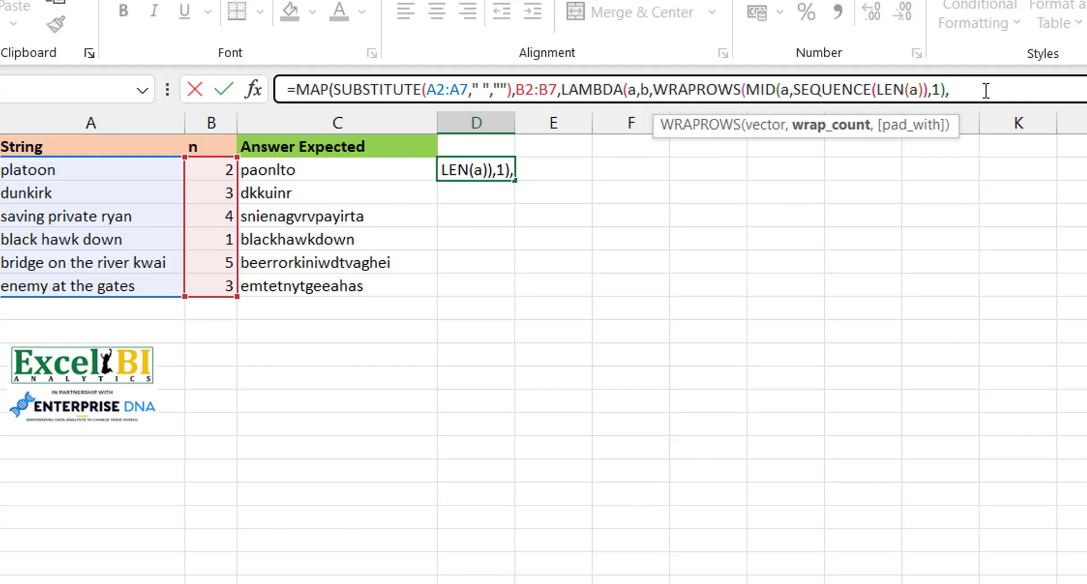
text(b)
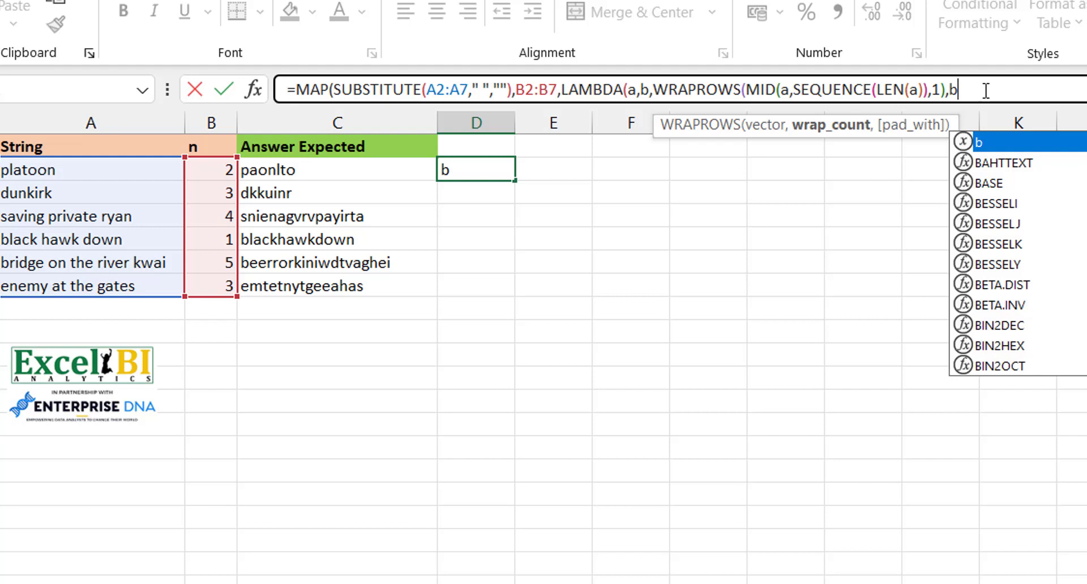
text(,)
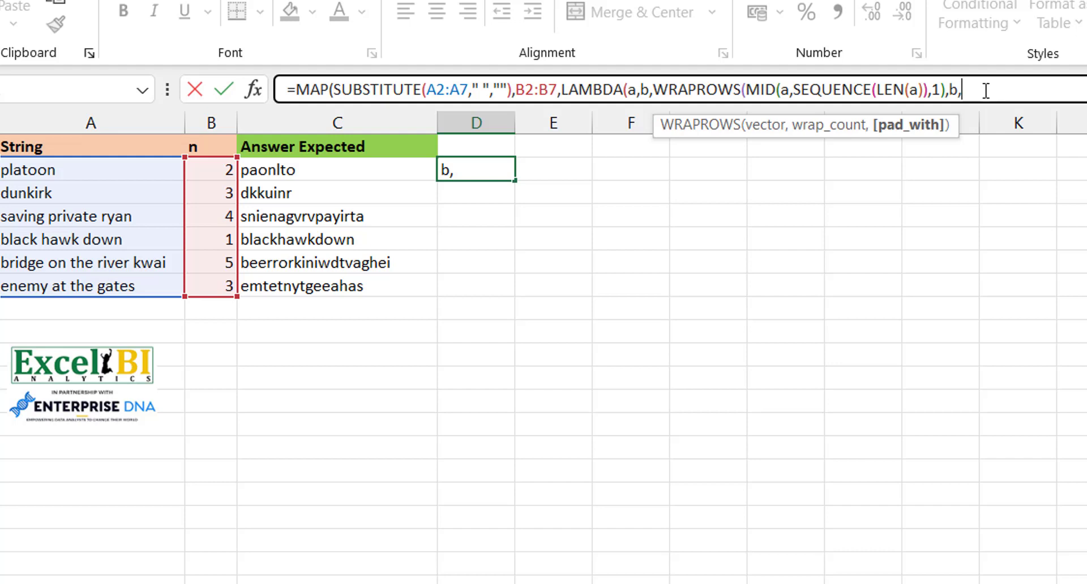
text(""))
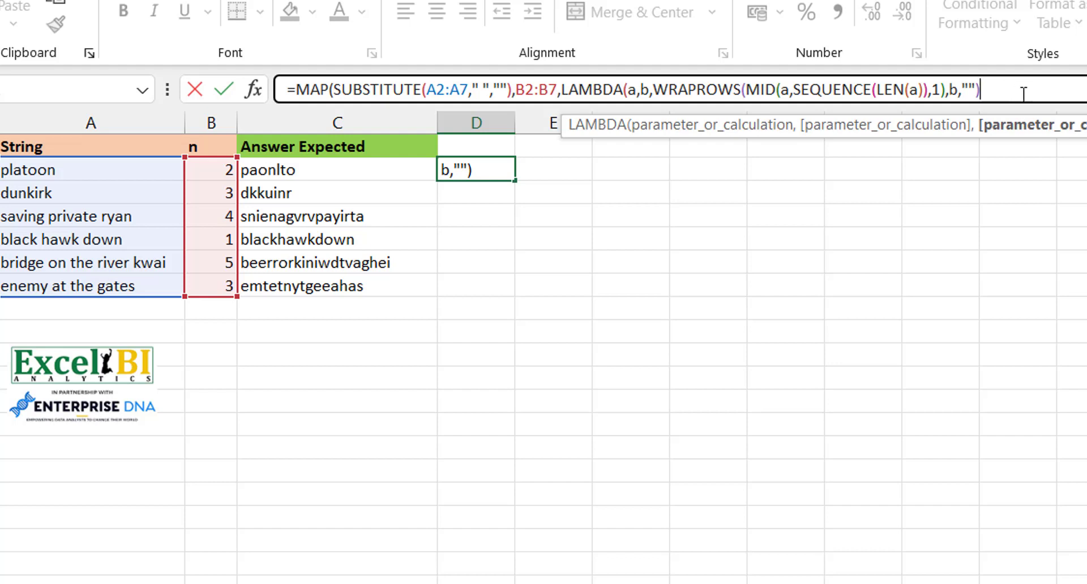
- Enclose the WRAPROWS expression in TOCOL with the ignore argument 1 and scan_by_column argument 1
click(660, 89)
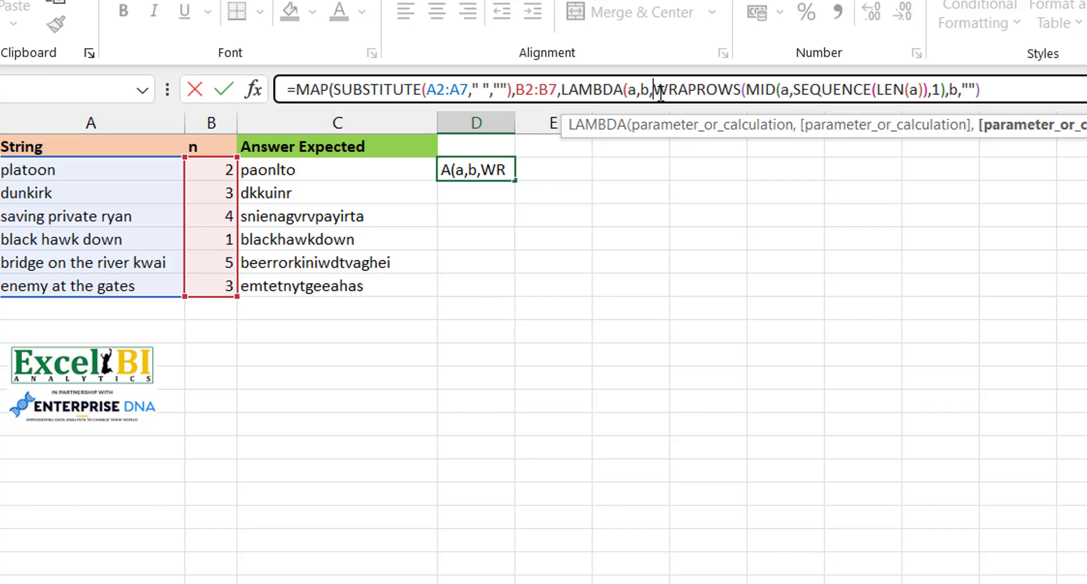
text(tocol)
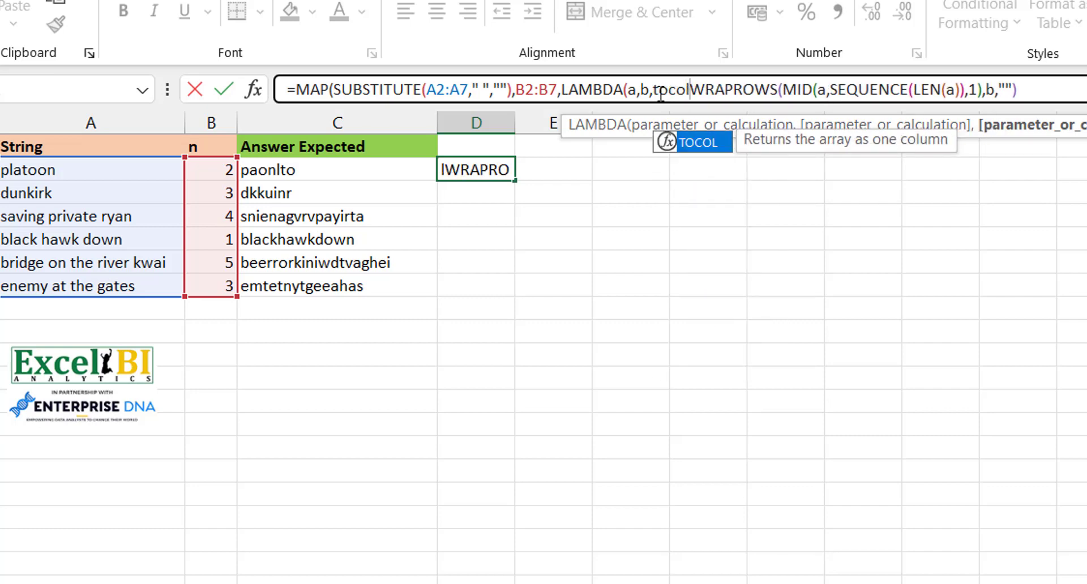
key(Tab)
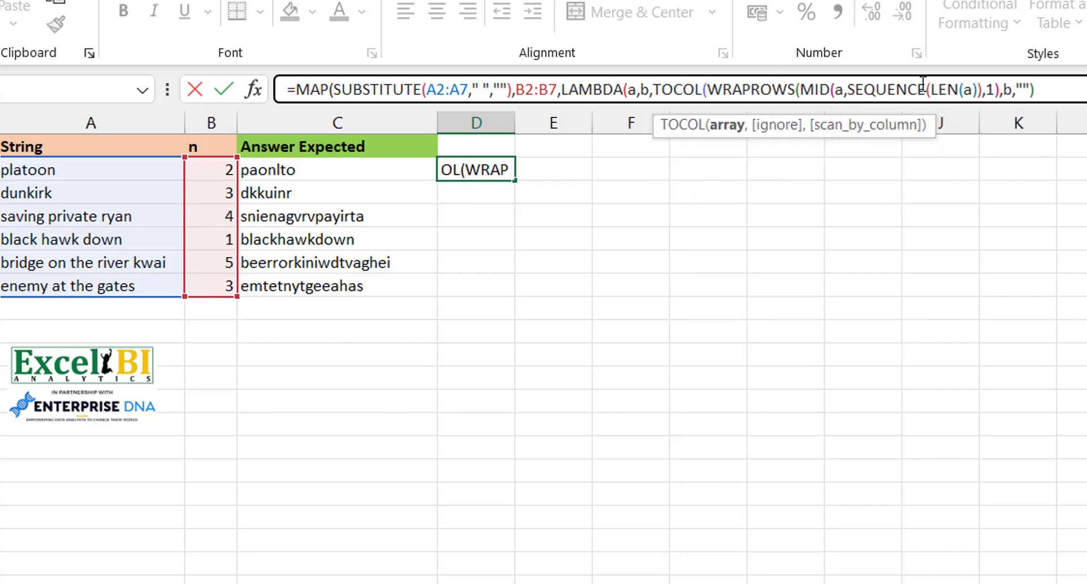
click(1048, 92)
text(,1,)
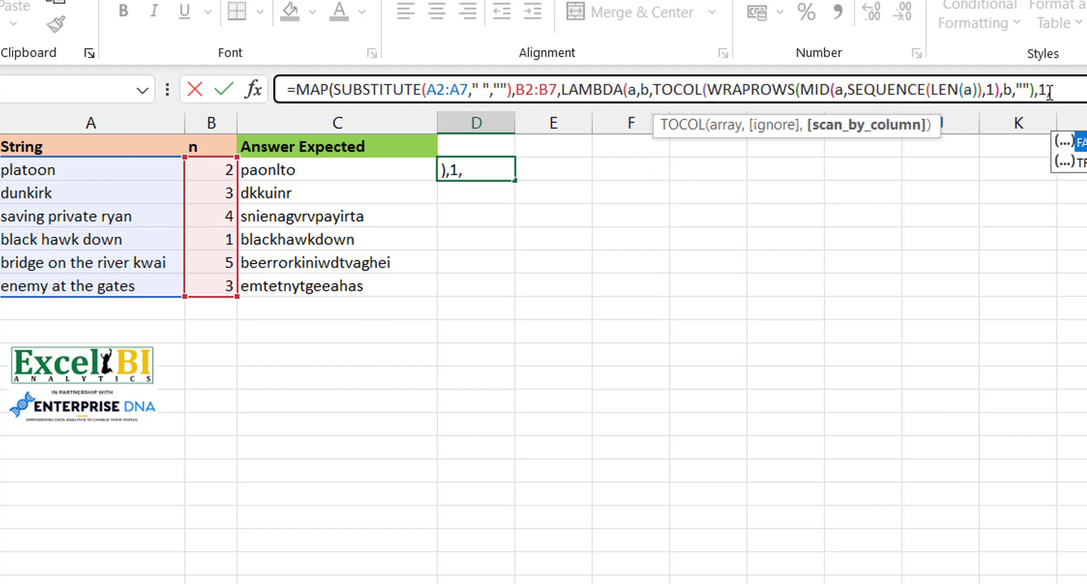
text(1))
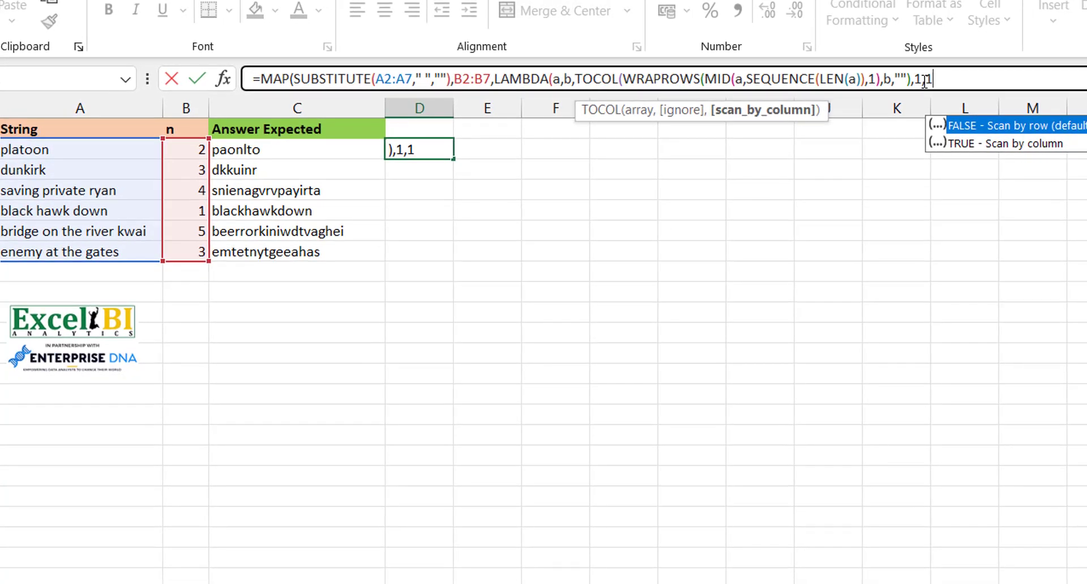
- Enclose the TOCOL expression in CONCAT to complete and enter the MAP formula in D2, and autofit column D's width
click(581, 81)
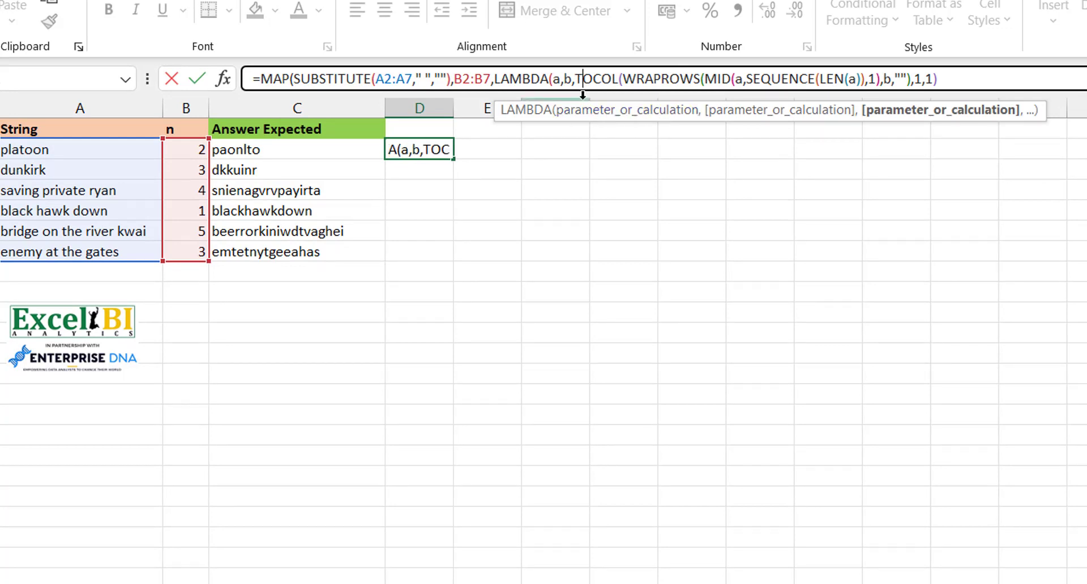
text(conca)
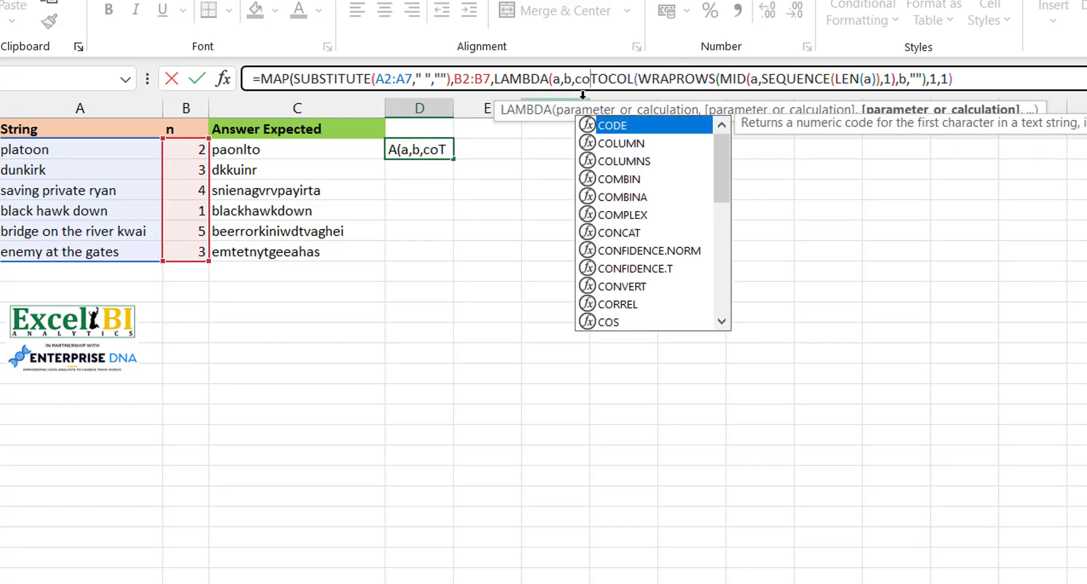
key(Tab)
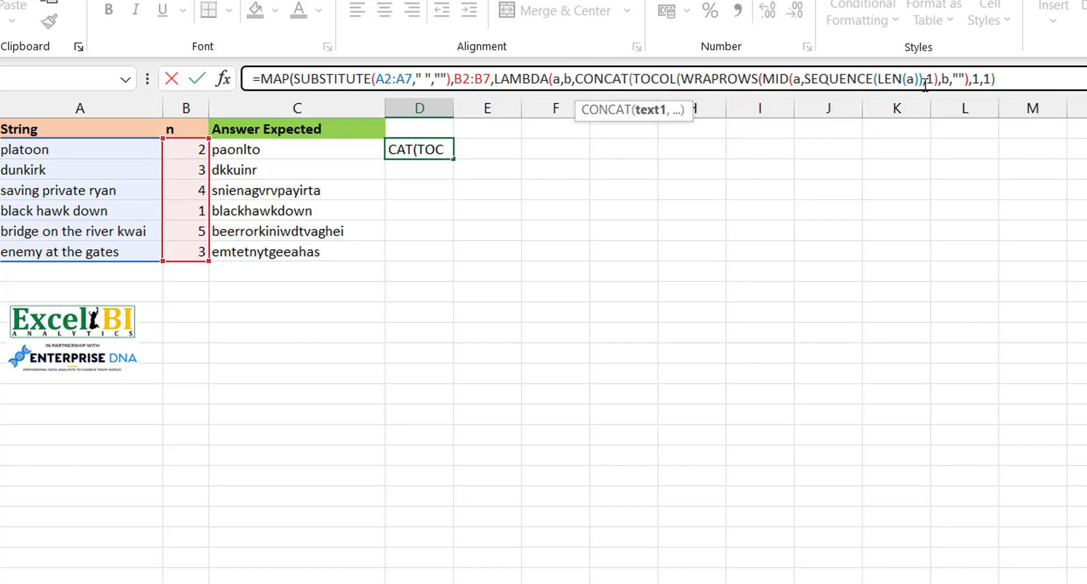
click(1011, 79)
text())))
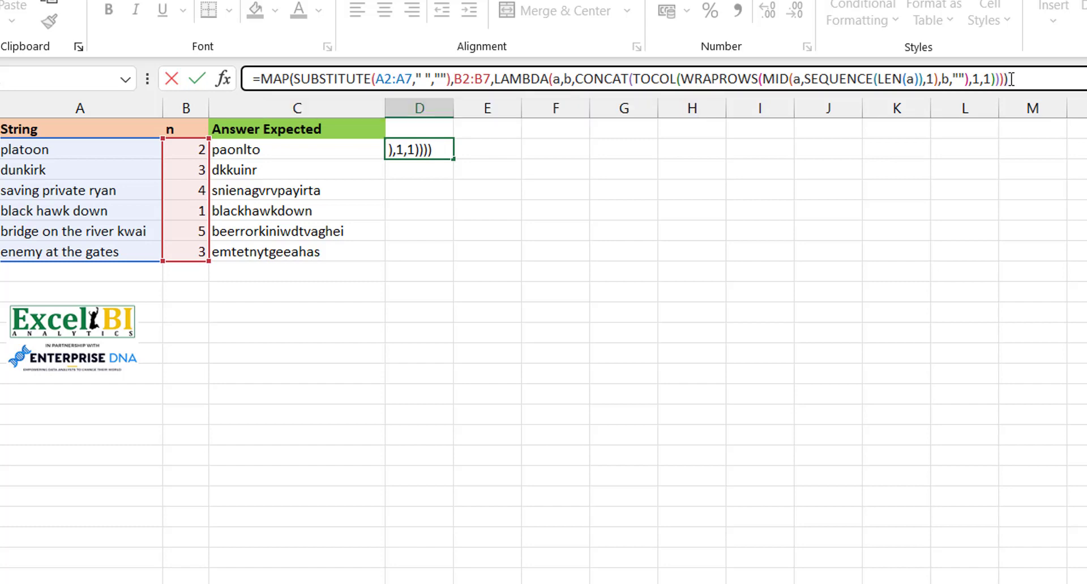
key(Return)
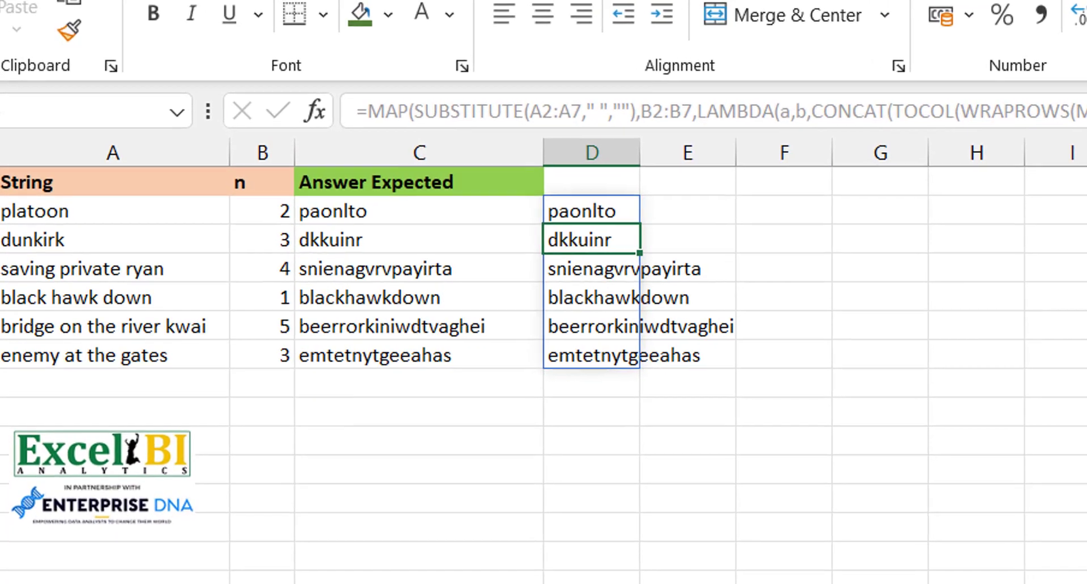
key(Up)
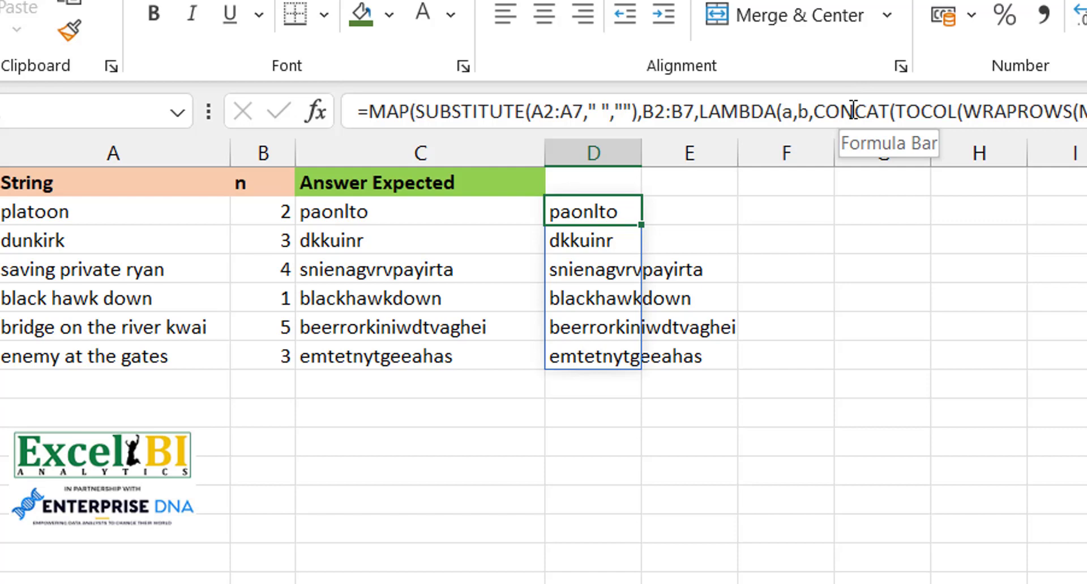
double_click(638, 151)
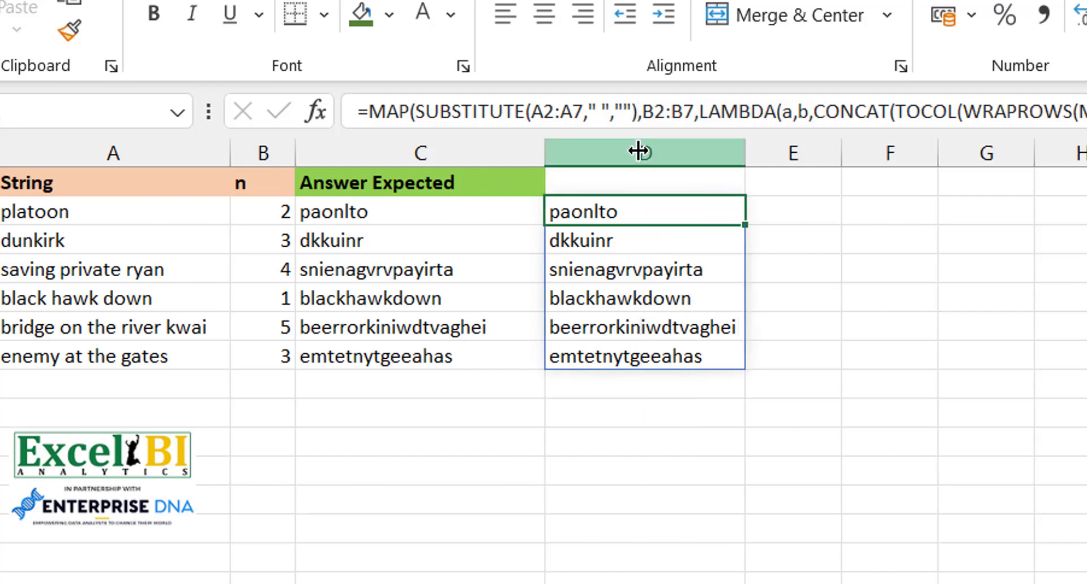